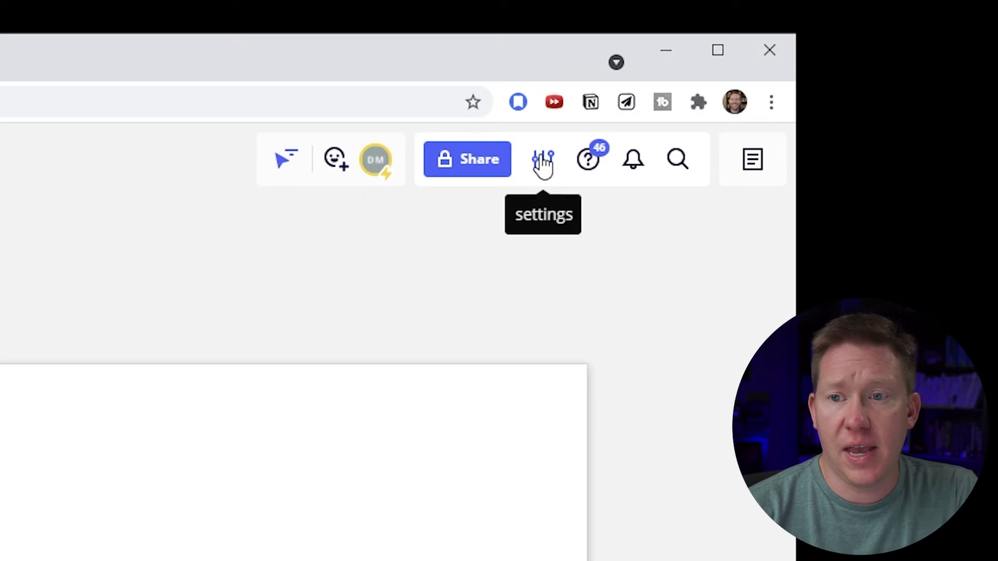
Open the Navigation mode dialog from the canvas right-click menu over Frame 2
left_click(543, 163)
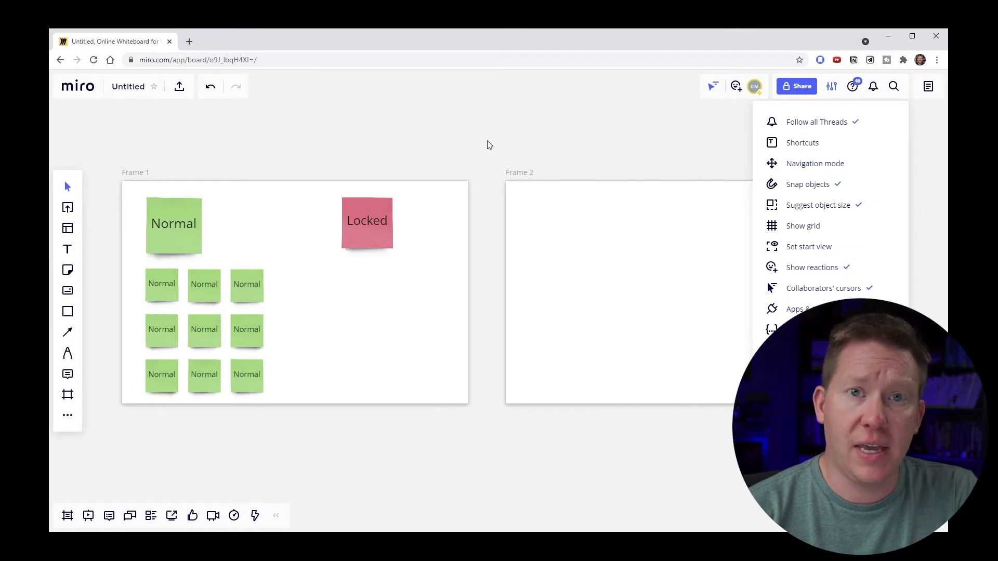
right_click(488, 139)
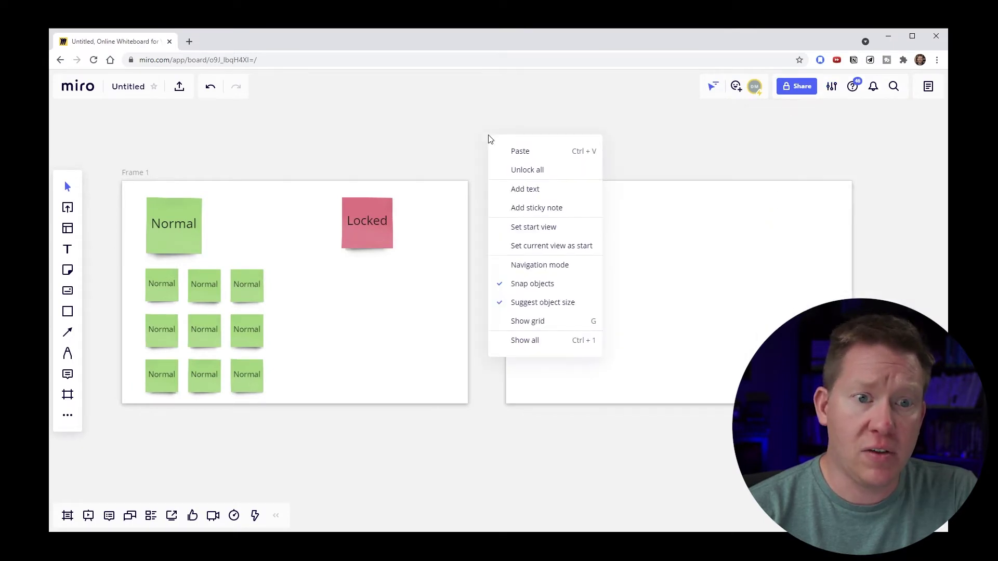
left_click(648, 245)
right_click(644, 242)
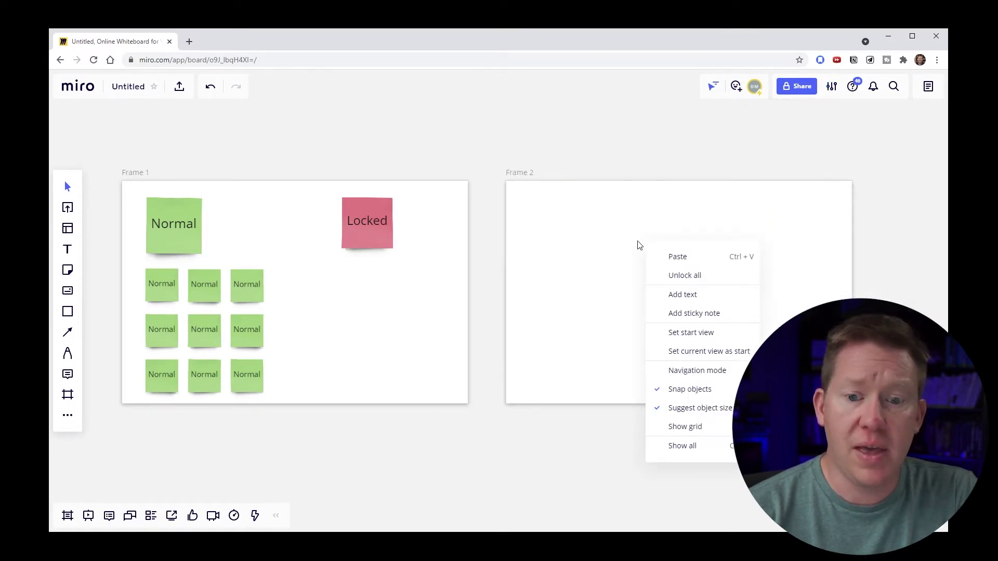
left_click(721, 373)
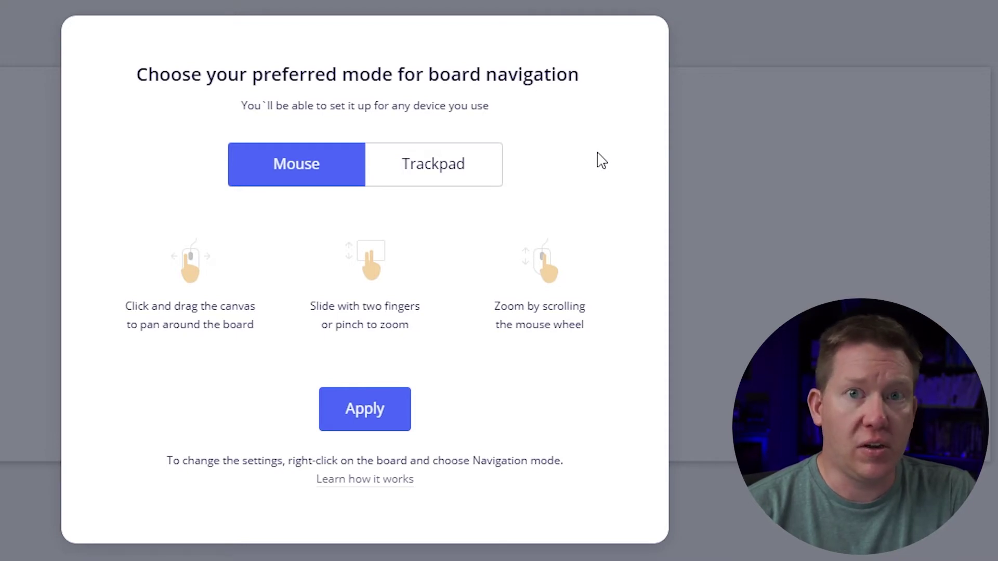
Confirm Mouse as the navigation mode and zoom in and out around Frame 1 and Frame 2
left_click(371, 411)
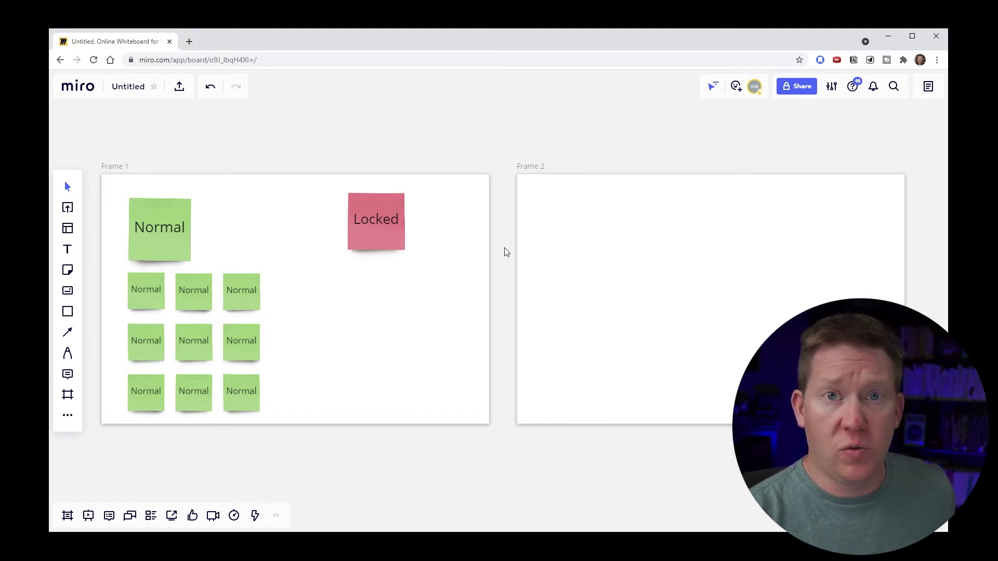
scroll(507, 252, "up", 5)
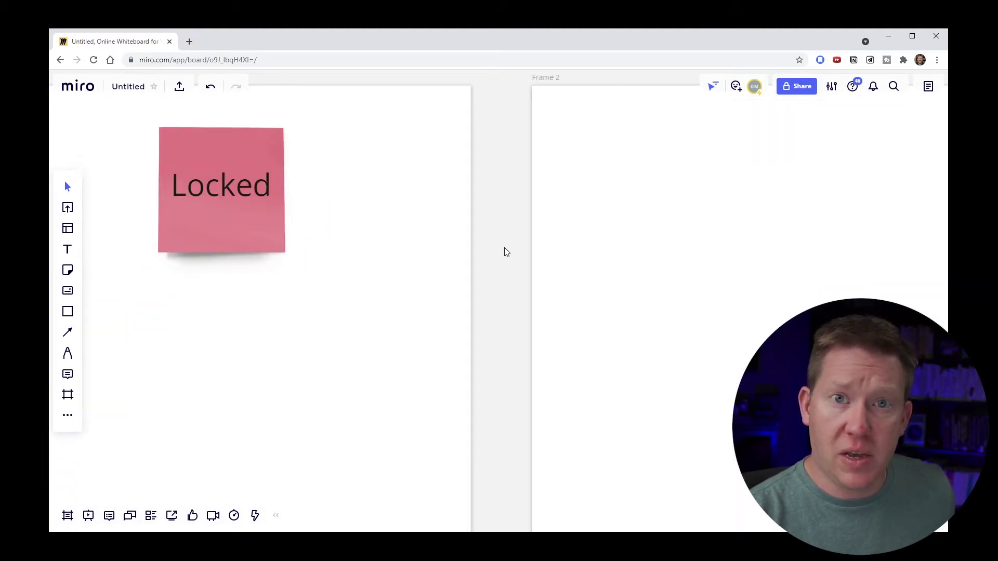
scroll(507, 252, "down", 5)
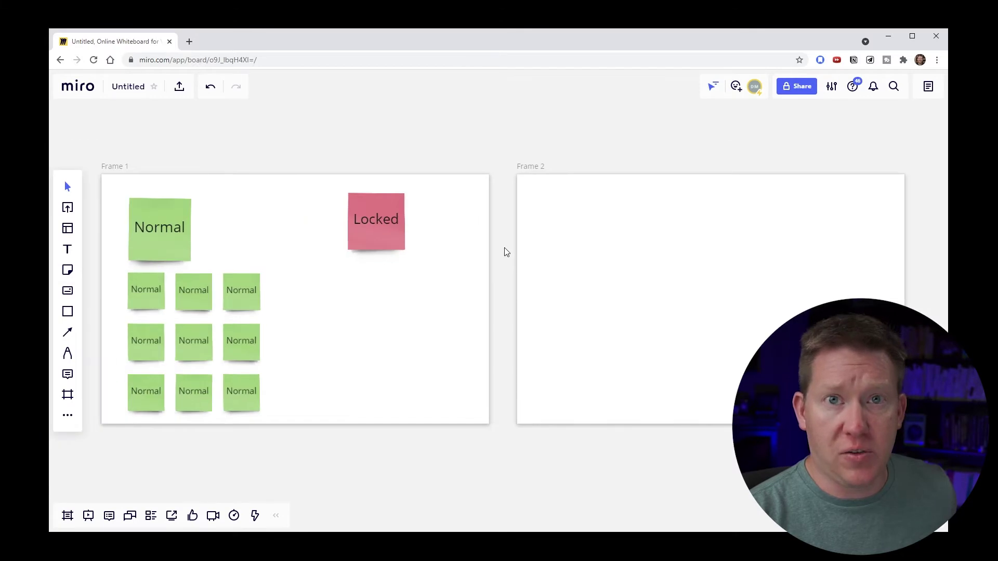
scroll(507, 252, "down", 1)
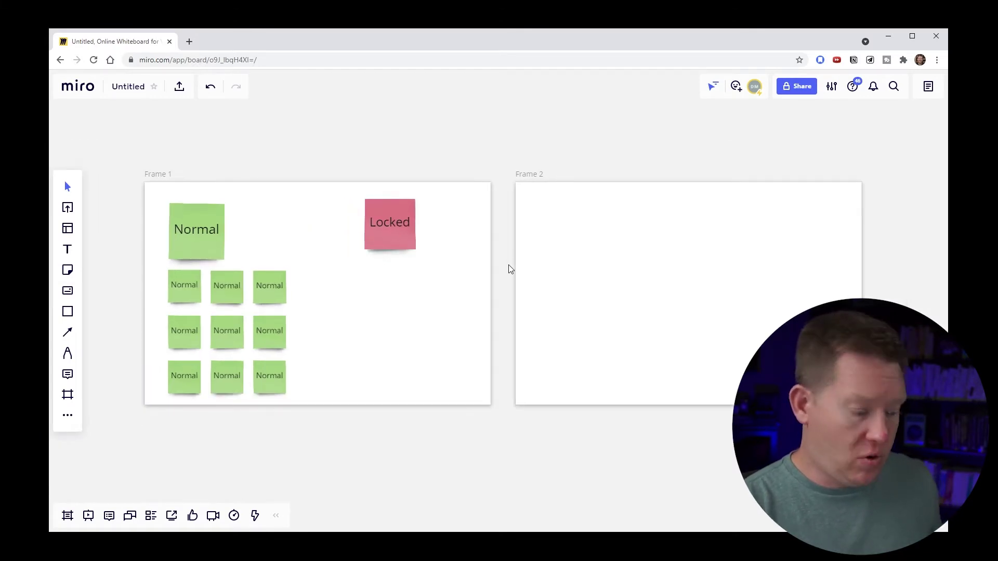
scroll(495, 294, "up", 5)
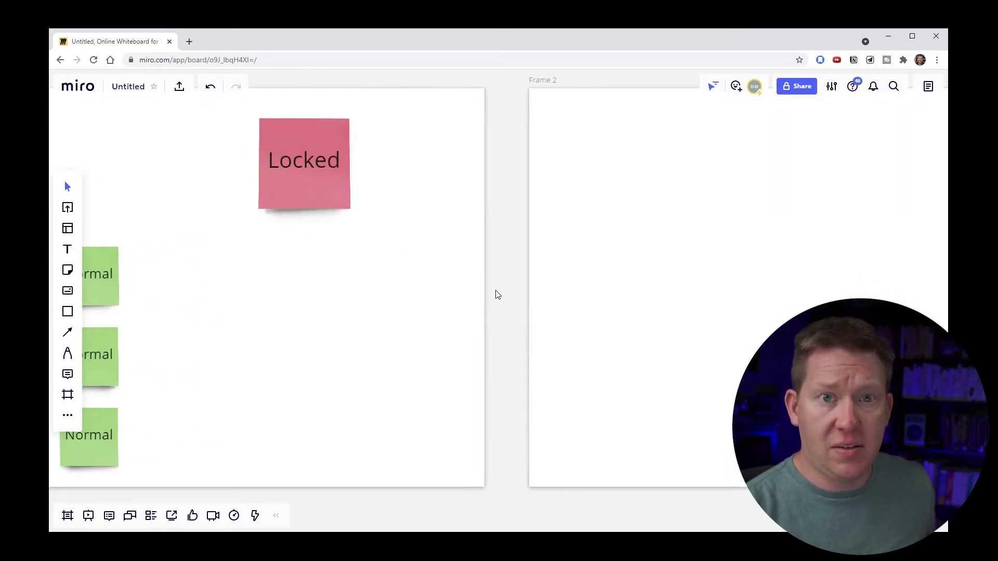
scroll(496, 295, "down", 3)
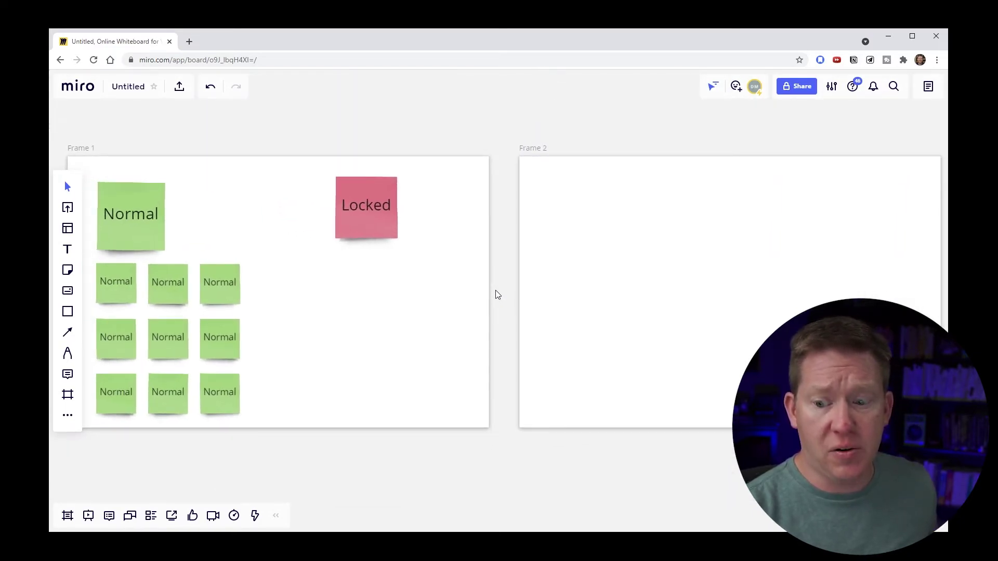
Pan the board so Frame 1's grid of Normal notes sits at the top
scroll(495, 295, "down", 2)
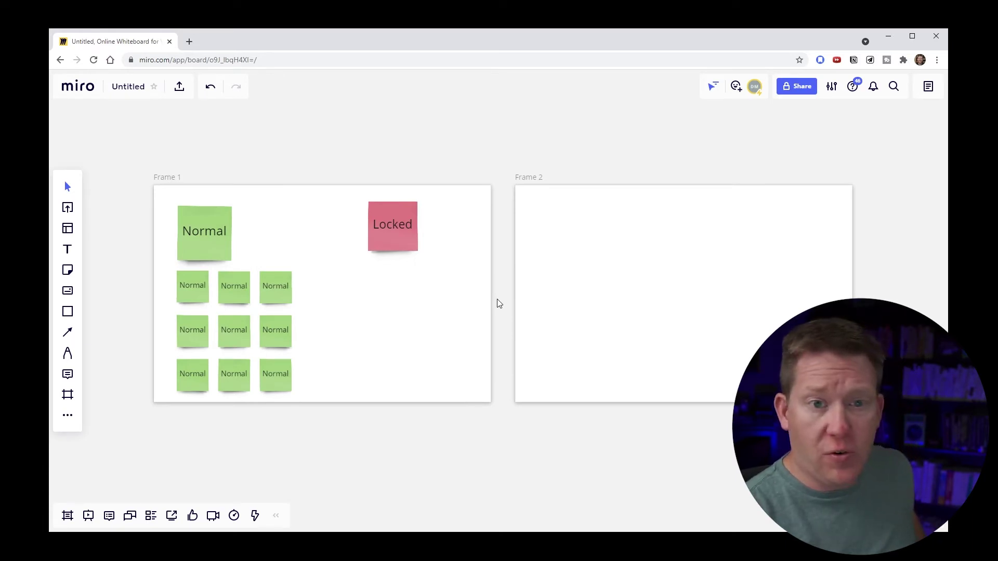
scroll(498, 301, "down", 5)
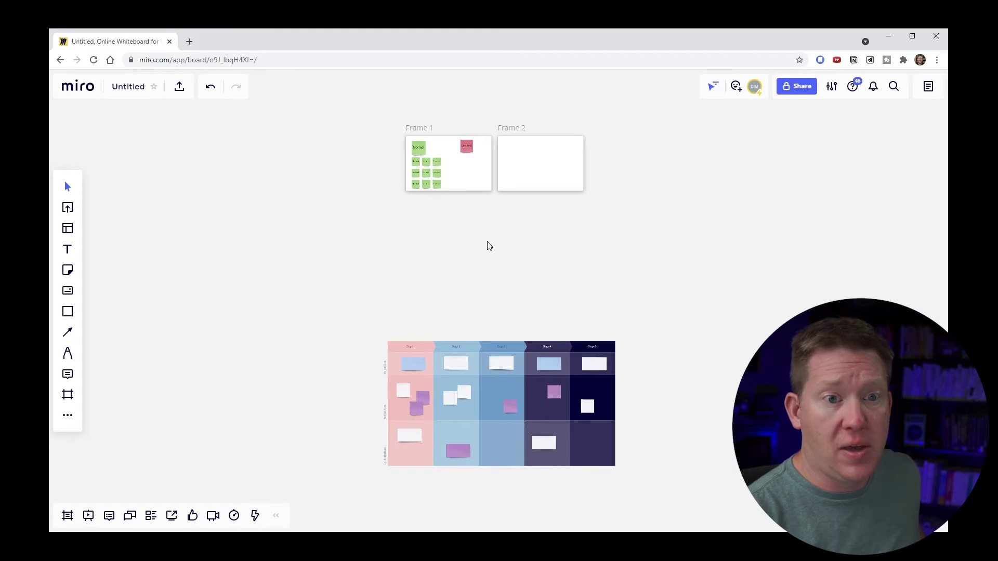
scroll(464, 190, "up", 5)
left_click_drag(629, 291, 574, 463)
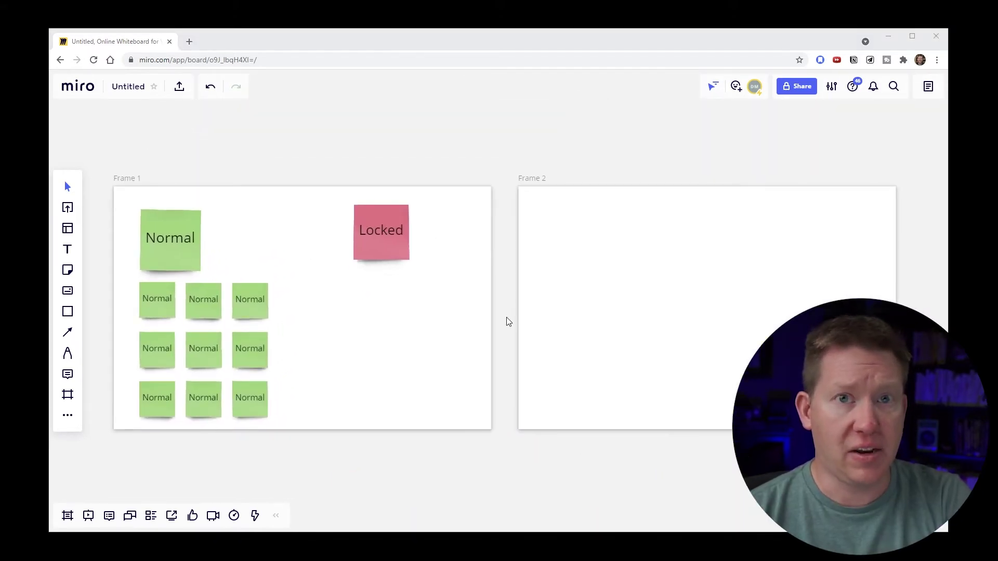
left_click(248, 299)
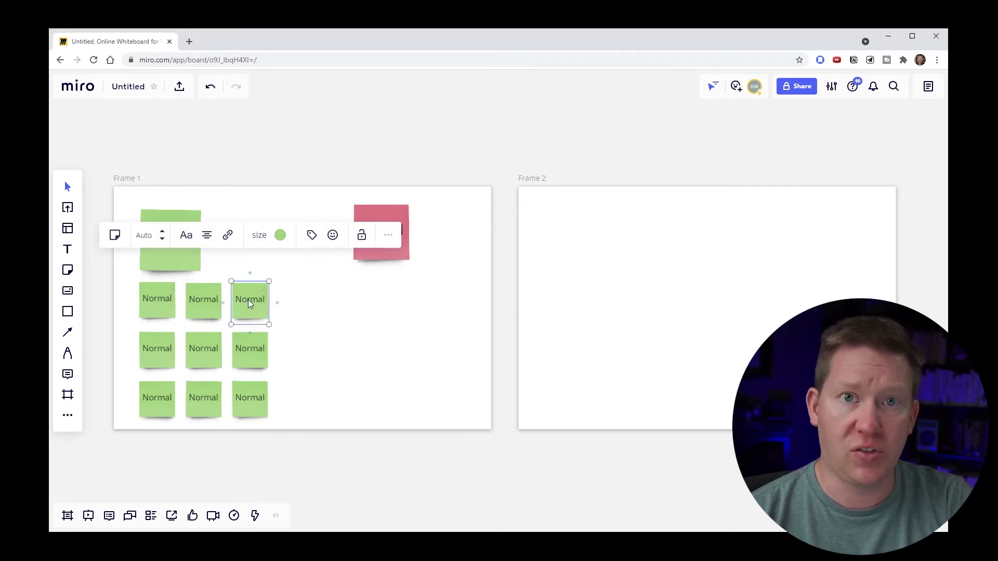
left_click(320, 319)
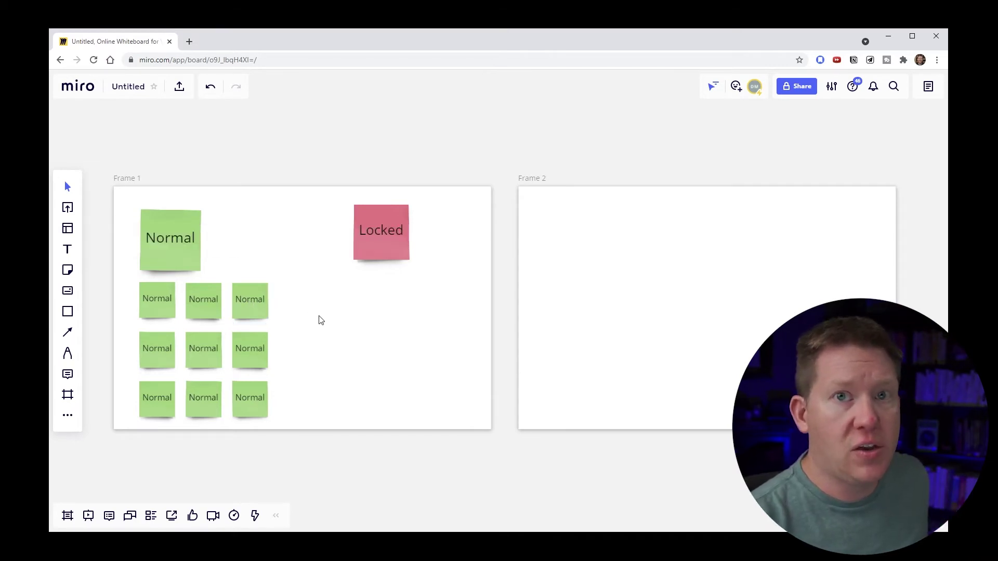
left_click_drag(302, 261, 174, 466)
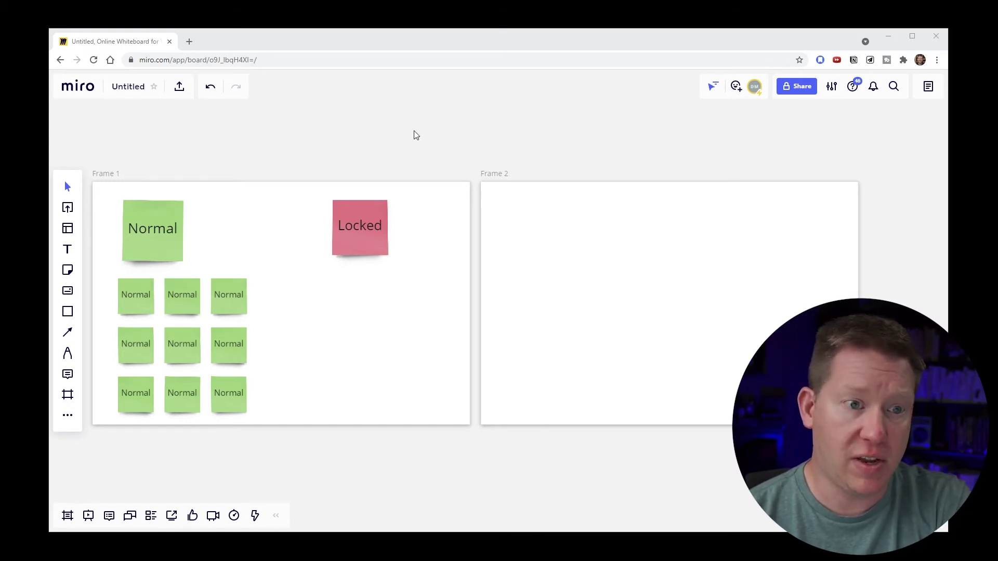
mouse_move(412, 134)
left_mouse_down()
mouse_move(447, 127)
mouse_move(416, 126)
mouse_move(421, 142)
mouse_move(423, 124)
left_mouse_up()
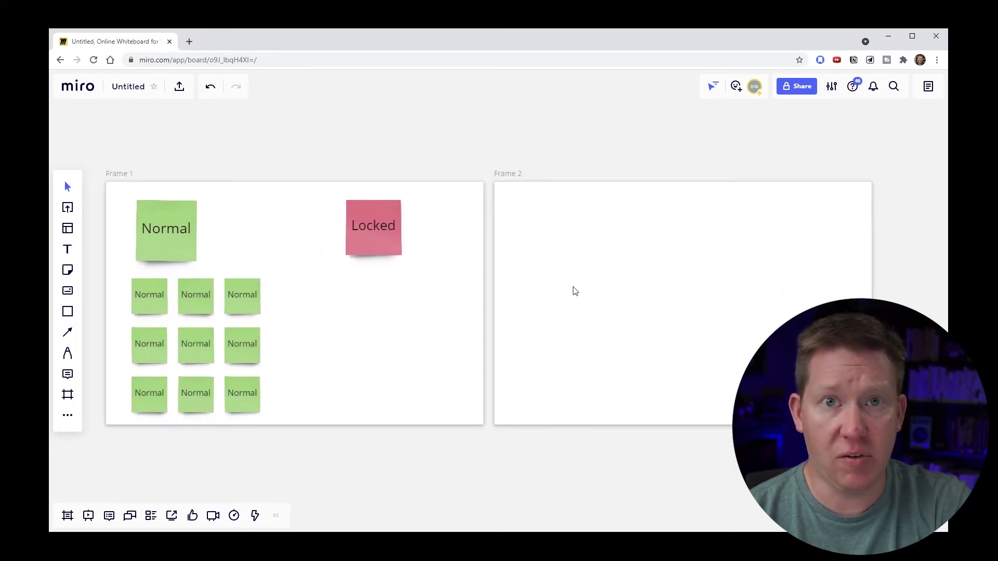
scroll(587, 298, "down", 2)
scroll(369, 298, "left", 3)
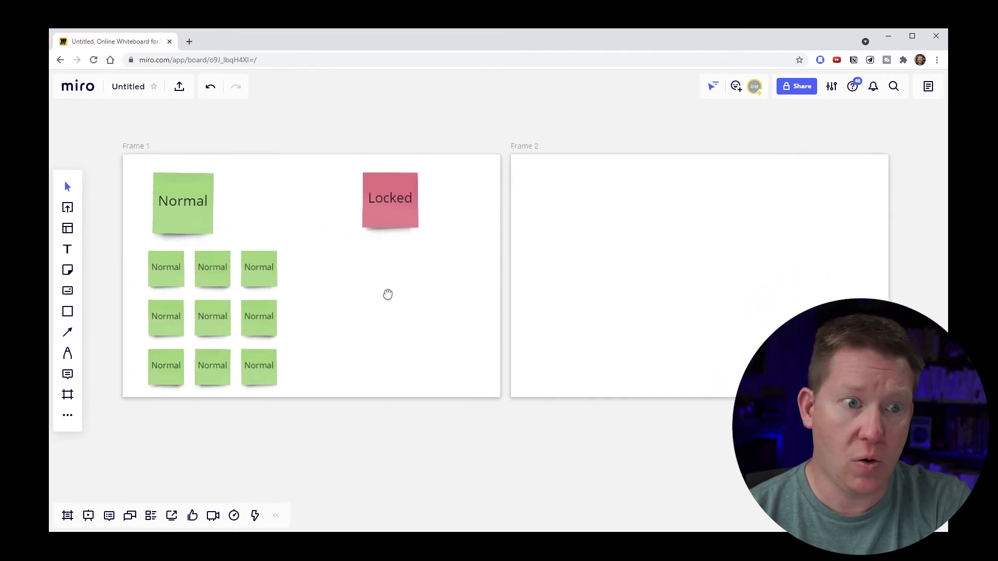
scroll(389, 296, "up", 1)
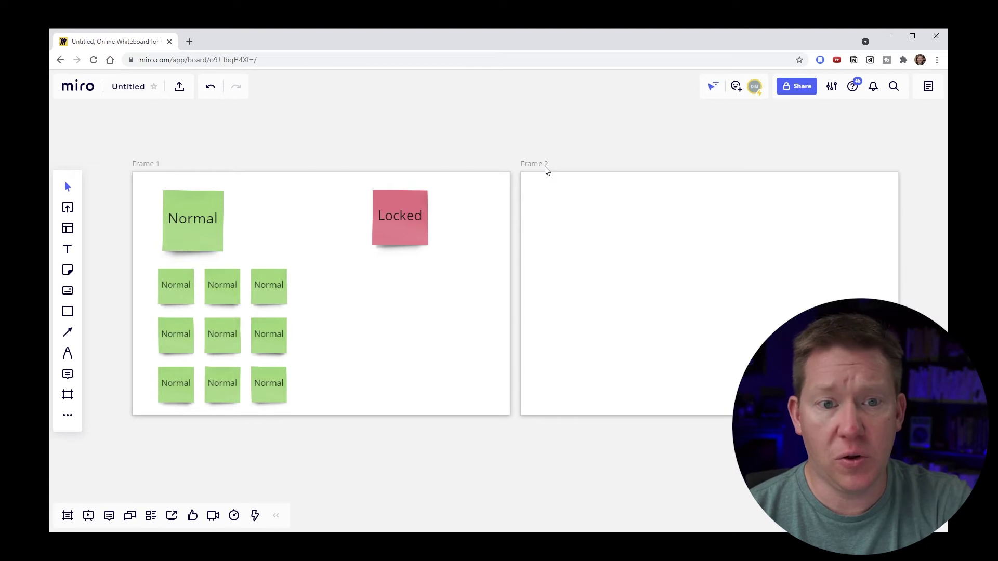
left_click_drag(542, 170, 592, 174)
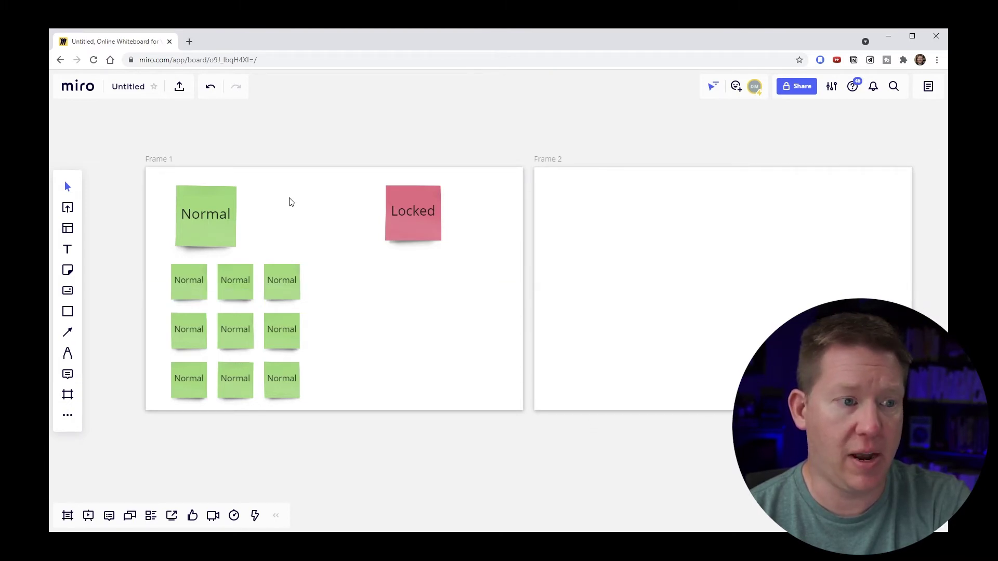
mouse_move(210, 207)
left_mouse_down()
mouse_move(249, 210)
mouse_move(221, 235)
mouse_move(203, 206)
mouse_move(215, 201)
mouse_move(205, 209)
left_mouse_up()
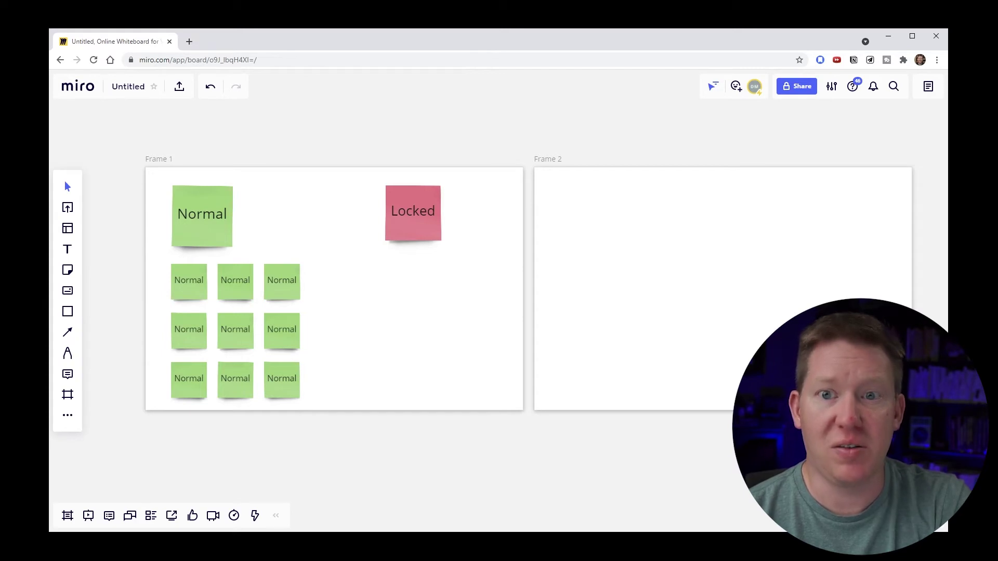
scroll(691, 341, "left", 10)
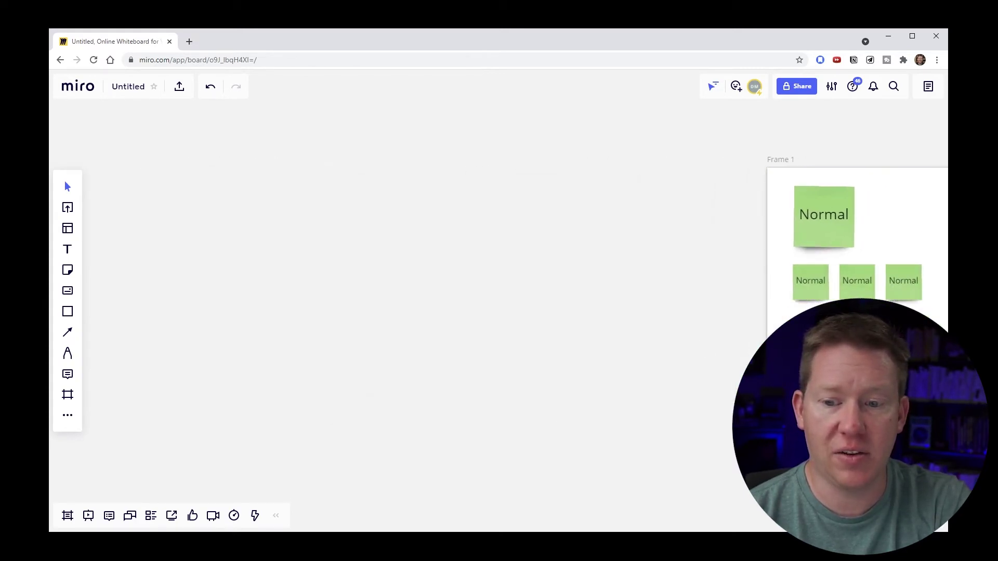
left_click_drag(776, 329, 328, 344)
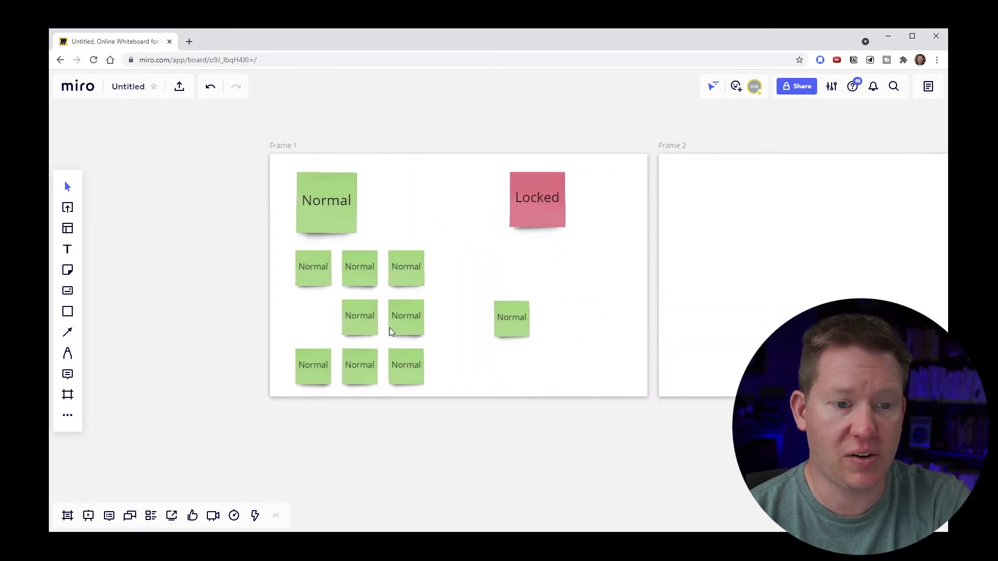
left_click_drag(522, 326, 320, 323)
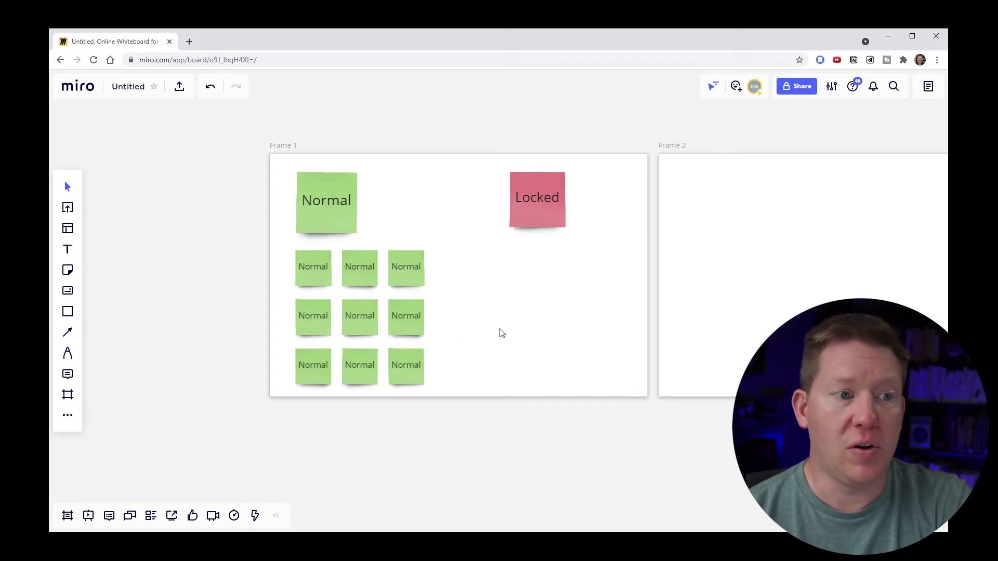
left_click_drag(499, 332, 360, 356)
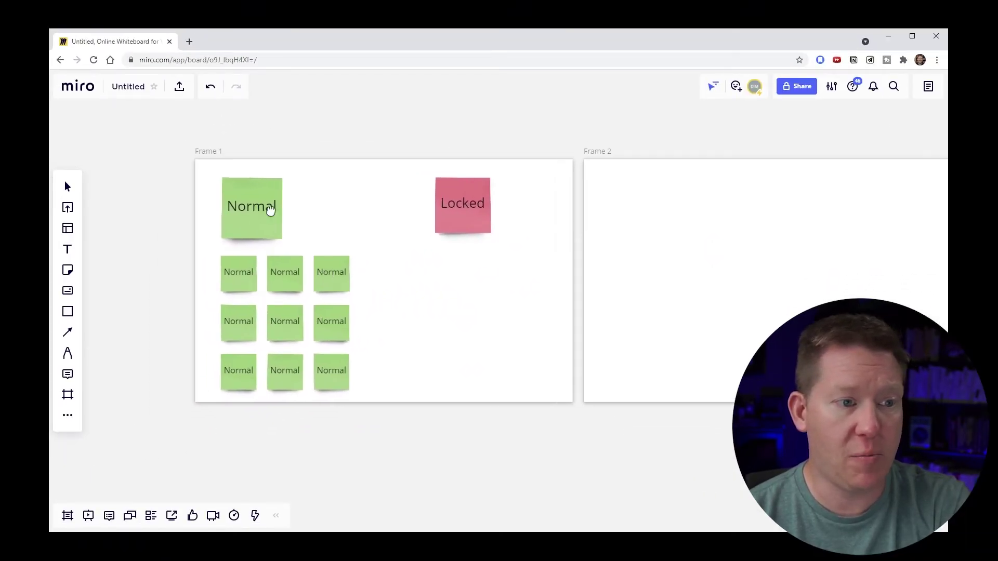
left_click_drag(272, 208, 165, 225)
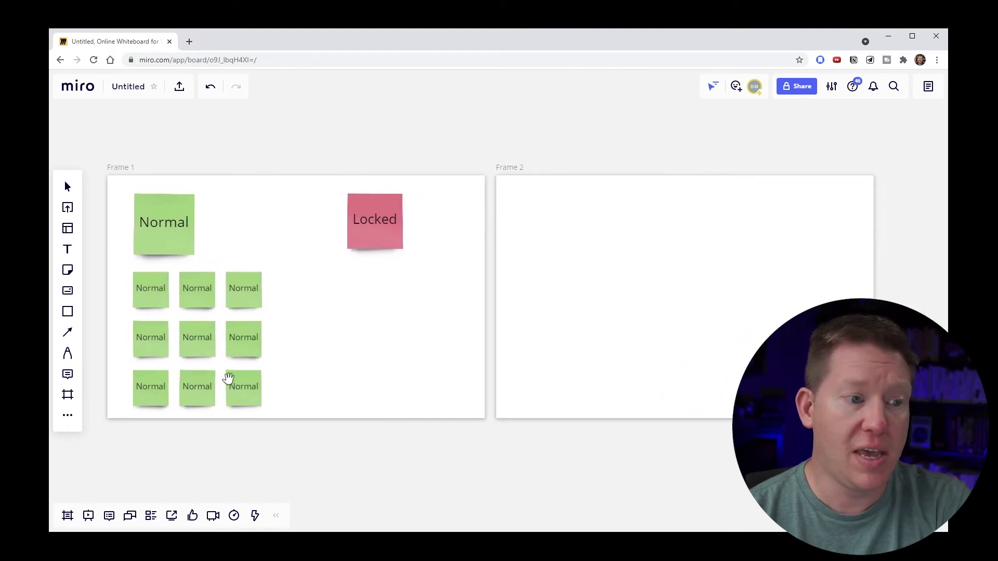
left_click_drag(229, 380, 250, 358)
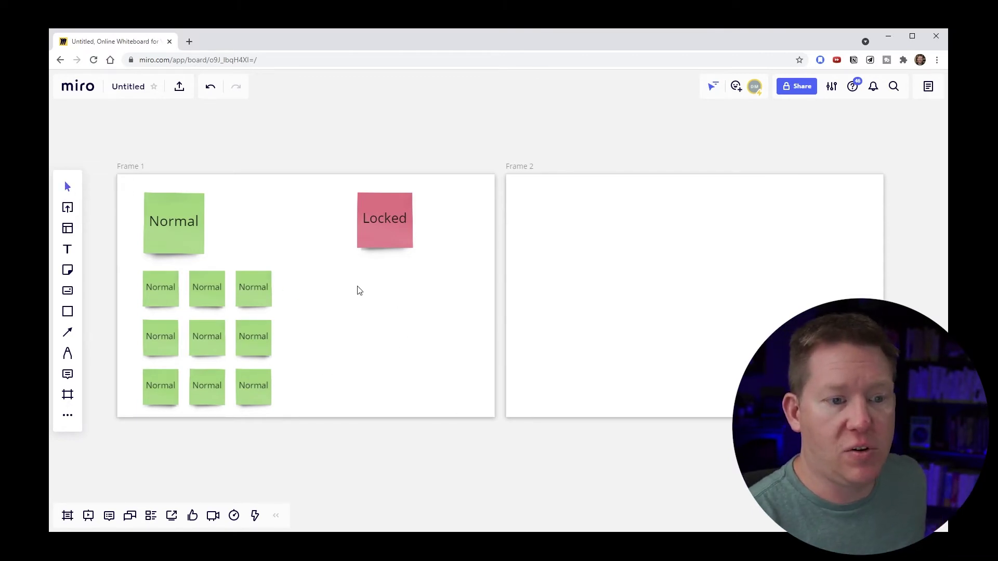
key("h")
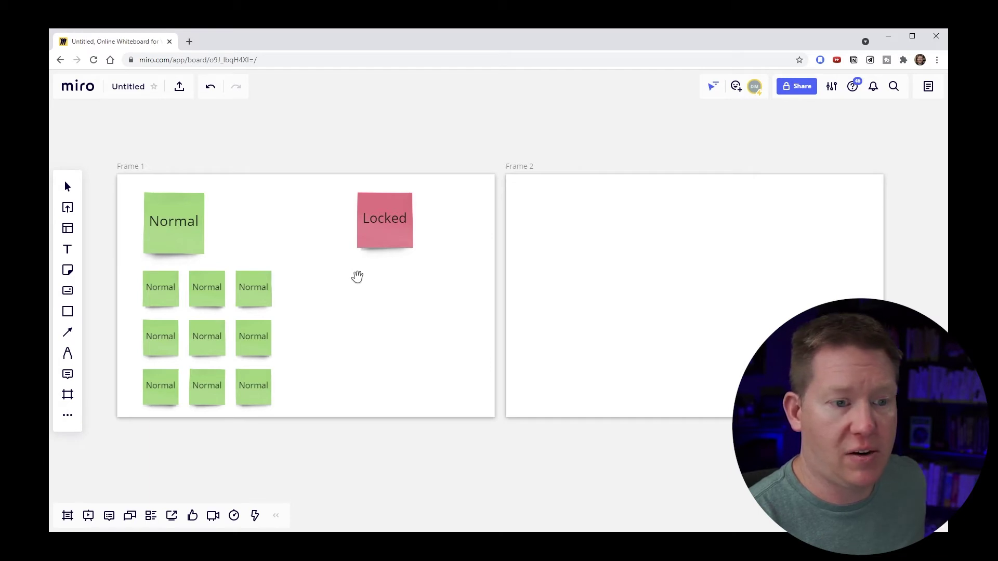
mouse_move(352, 288)
left_mouse_down()
mouse_move(409, 274)
mouse_move(345, 283)
left_mouse_up()
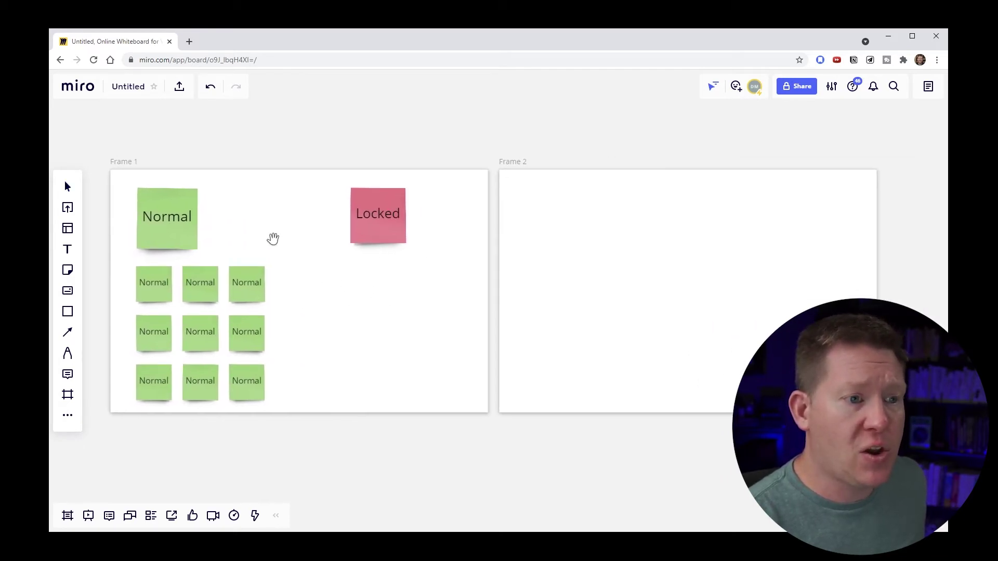
key("v")
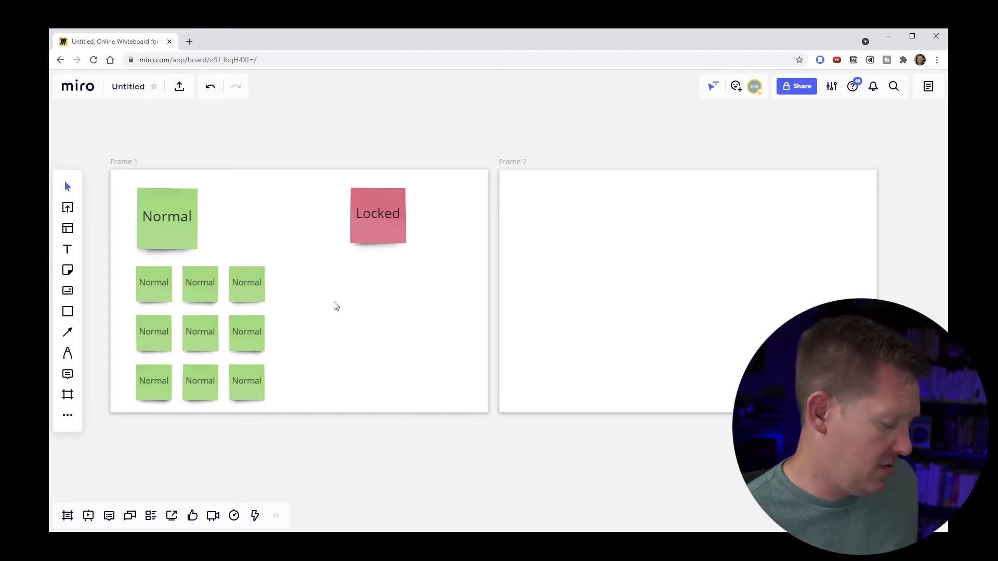
key("h")
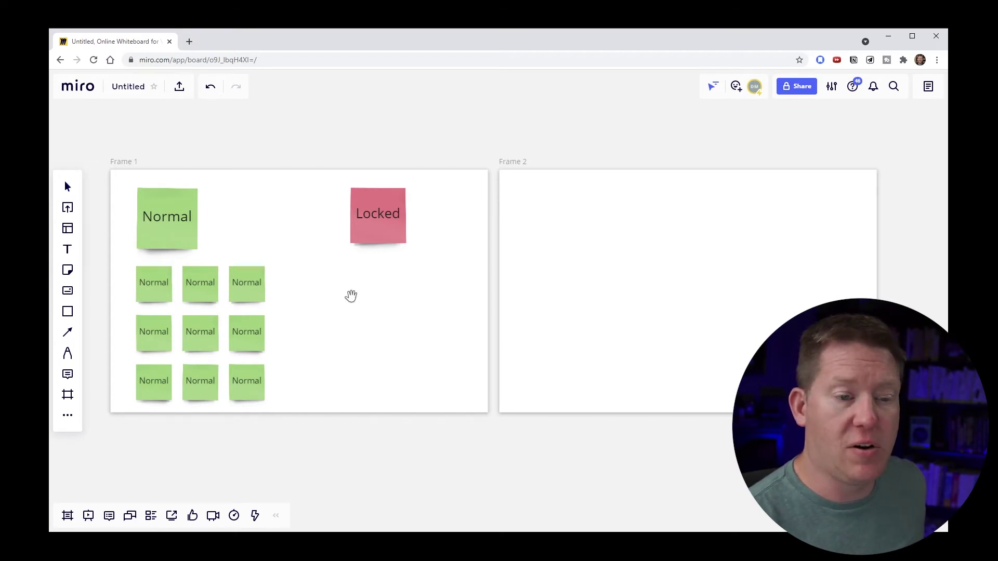
left_click(166, 217)
double_click(165, 217)
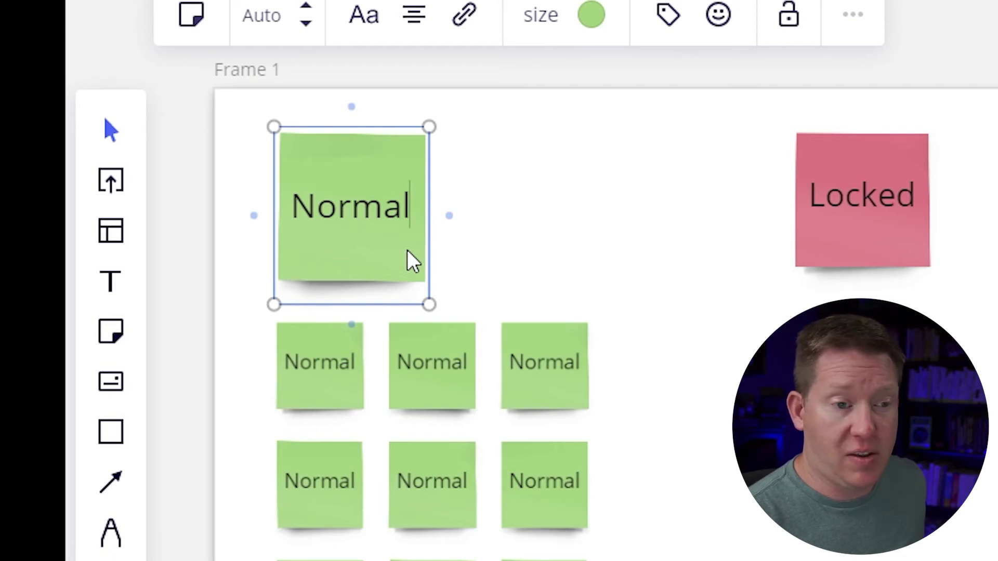
type("v")
key("BackSpace")
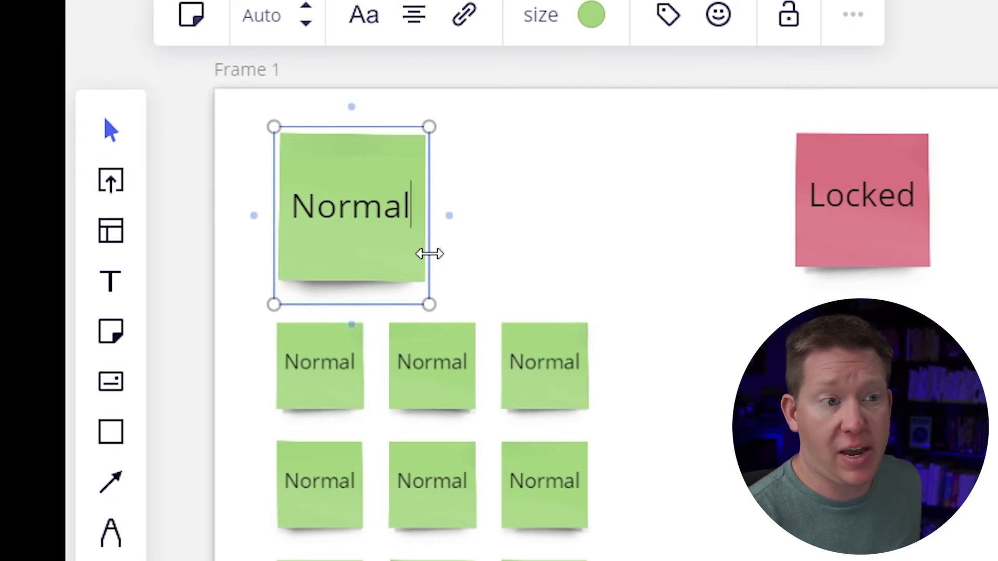
left_click_drag(429, 254, 431, 259)
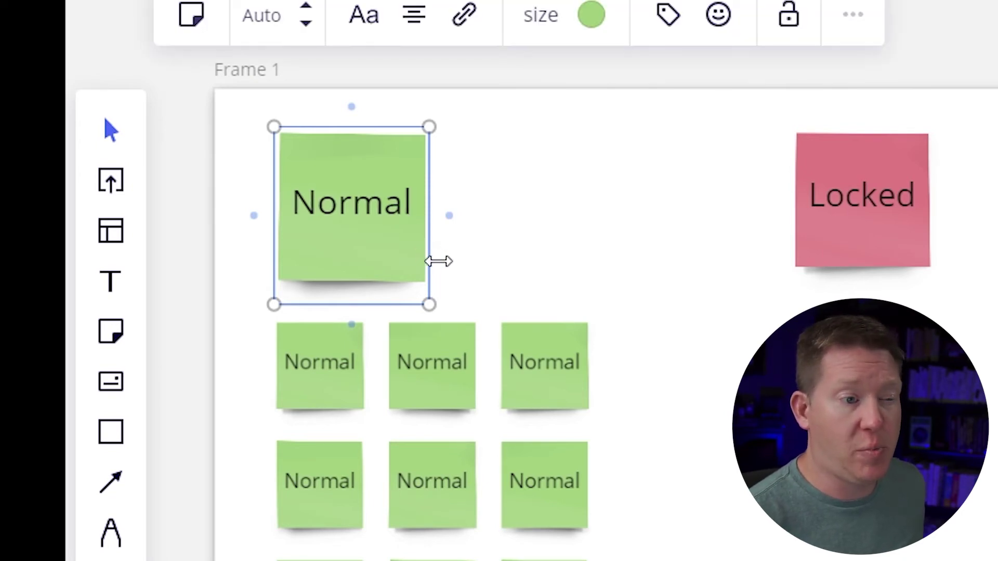
left_click(487, 278)
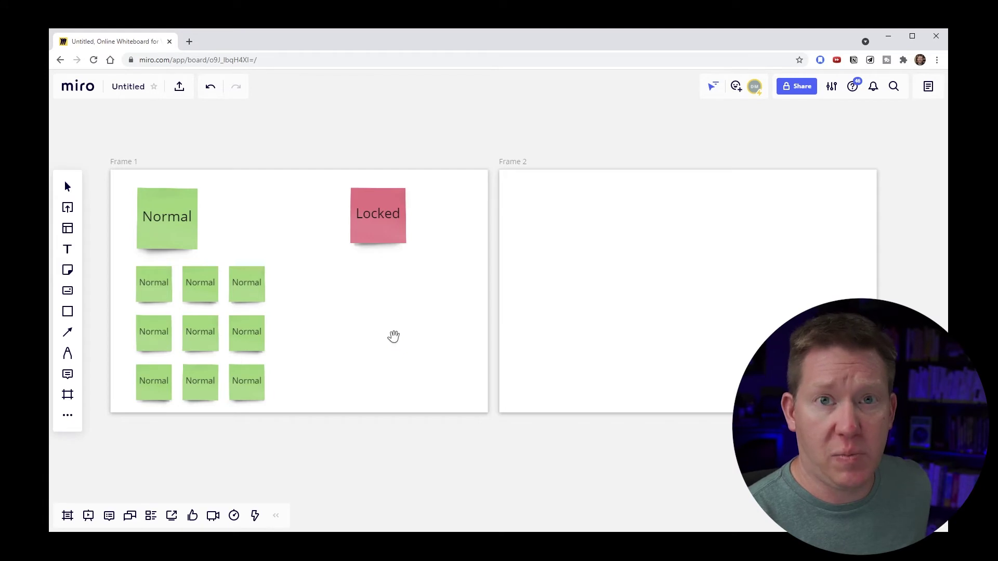
Pan the frames board with the hand tool (H), then return to the select tool (V)
key("h")
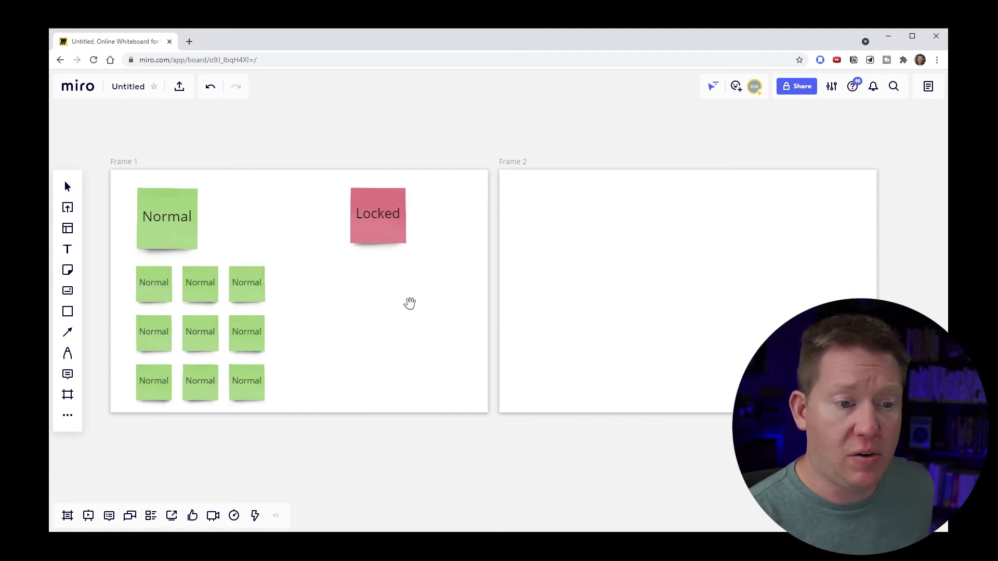
mouse_move(377, 298)
left_mouse_down()
mouse_move(535, 301)
mouse_move(454, 252)
mouse_move(332, 289)
mouse_move(348, 311)
mouse_move(362, 296)
left_mouse_up()
key("v")
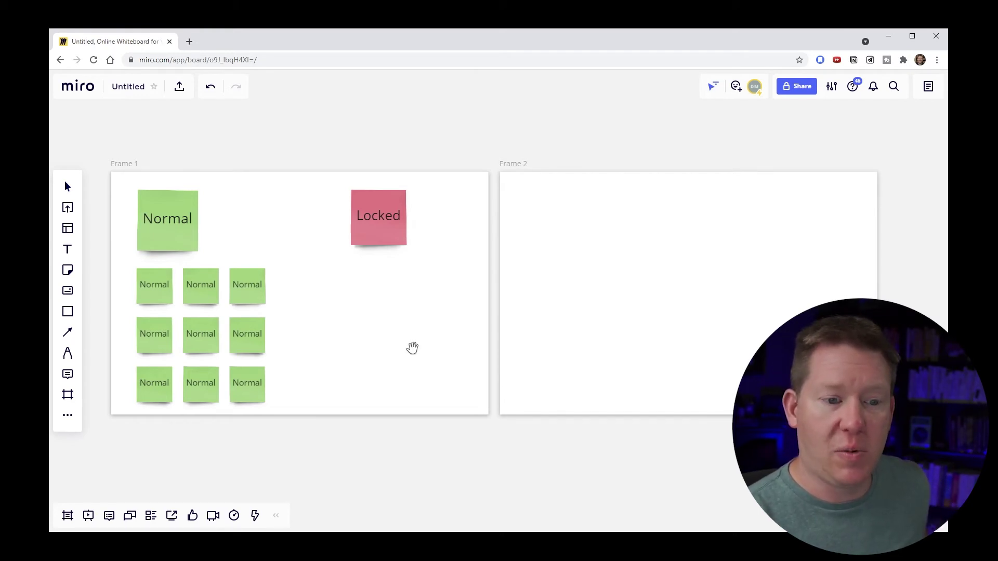
mouse_move(412, 347)
left_mouse_down()
mouse_move(441, 328)
mouse_move(406, 343)
left_mouse_up()
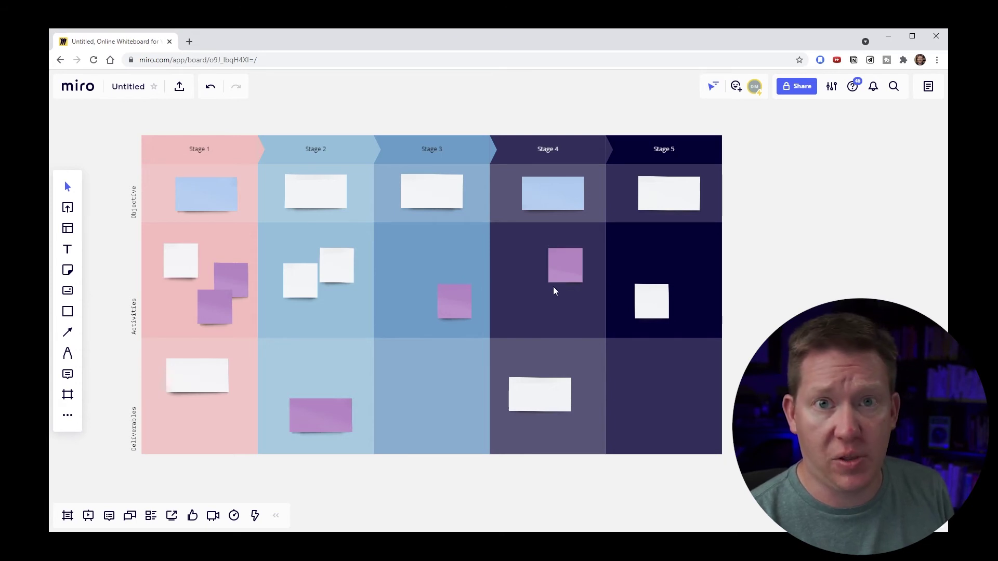
scroll(779, 244, "down", 2)
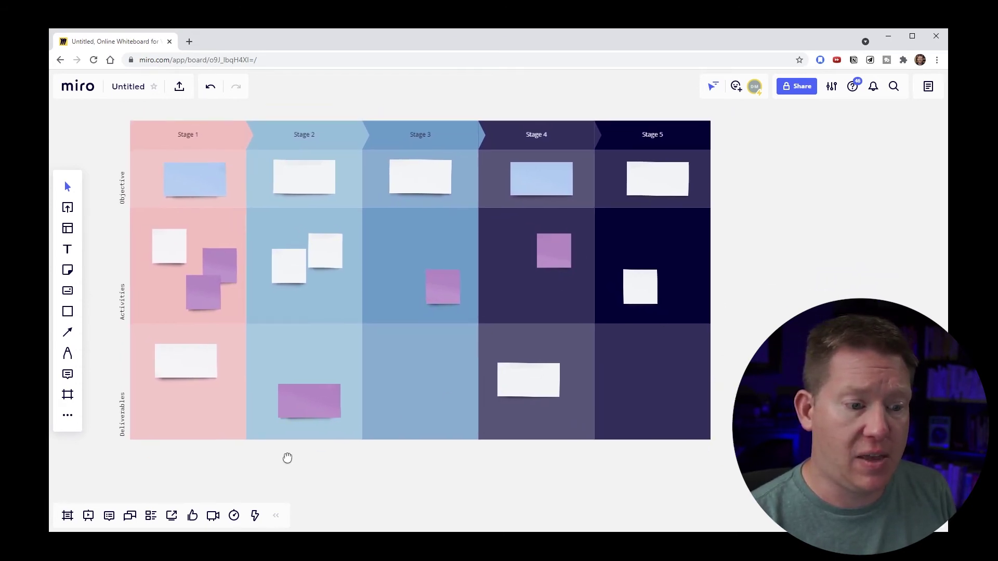
left_click_drag(271, 457, 327, 467)
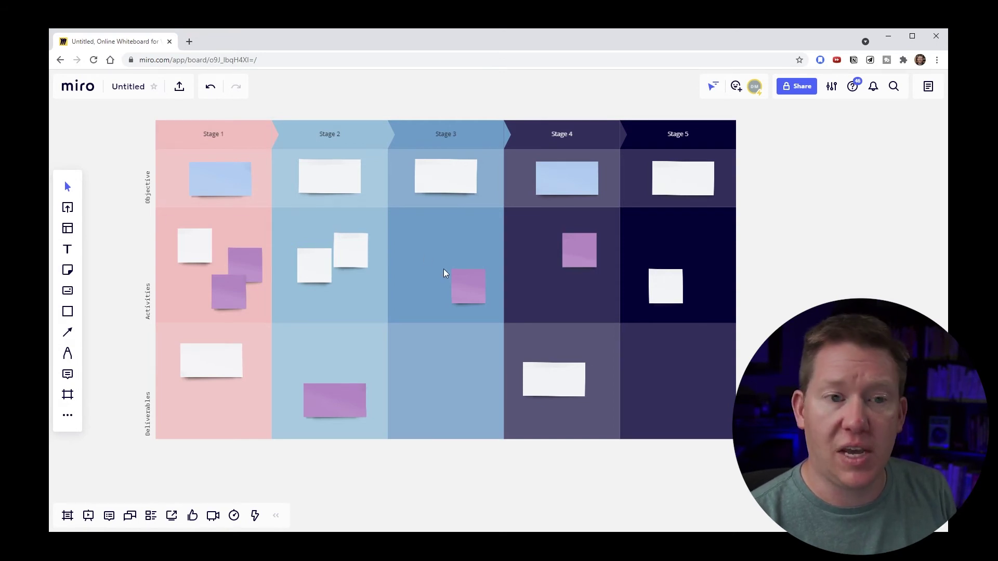
mouse_move(414, 231)
left_mouse_down()
mouse_move(392, 247)
mouse_move(522, 227)
mouse_move(431, 252)
mouse_move(419, 233)
left_mouse_up()
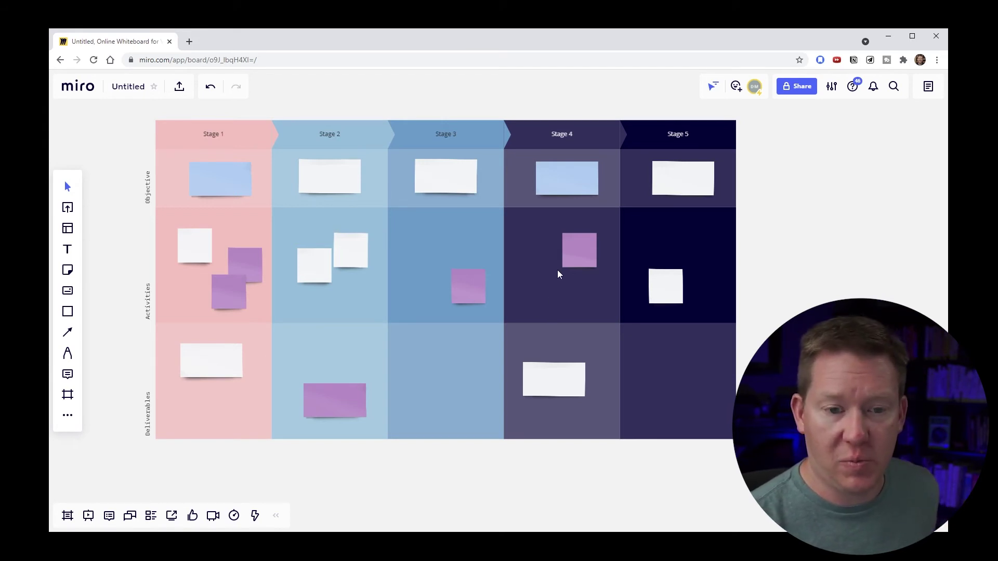
Pan to the Stage 5 Objective sticky note and type 'asdf' into it
key("space")
scroll(551, 273, "left", 5)
scroll(553, 267, "right", 8)
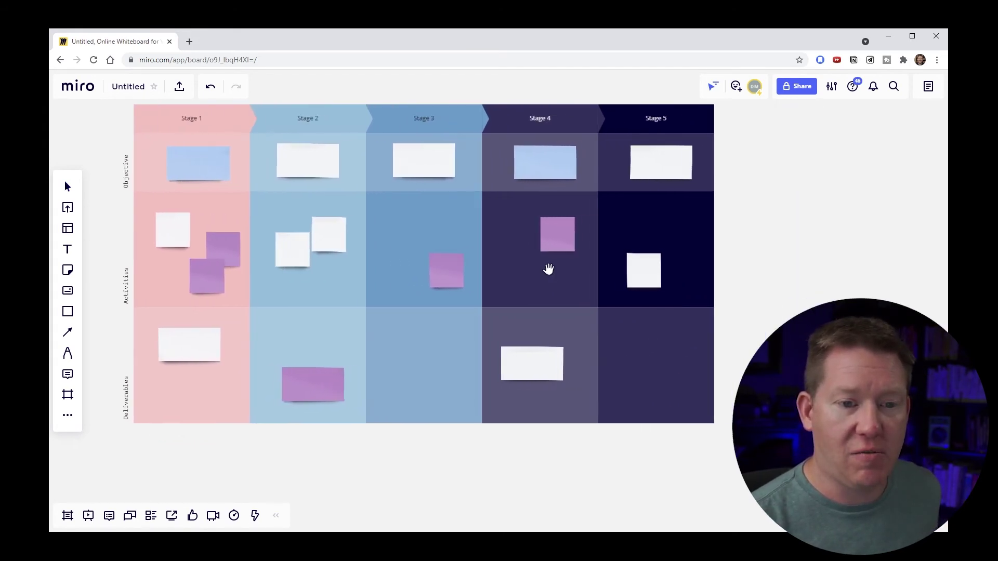
scroll(405, 267, "left", 5)
scroll(404, 270, "right", 1)
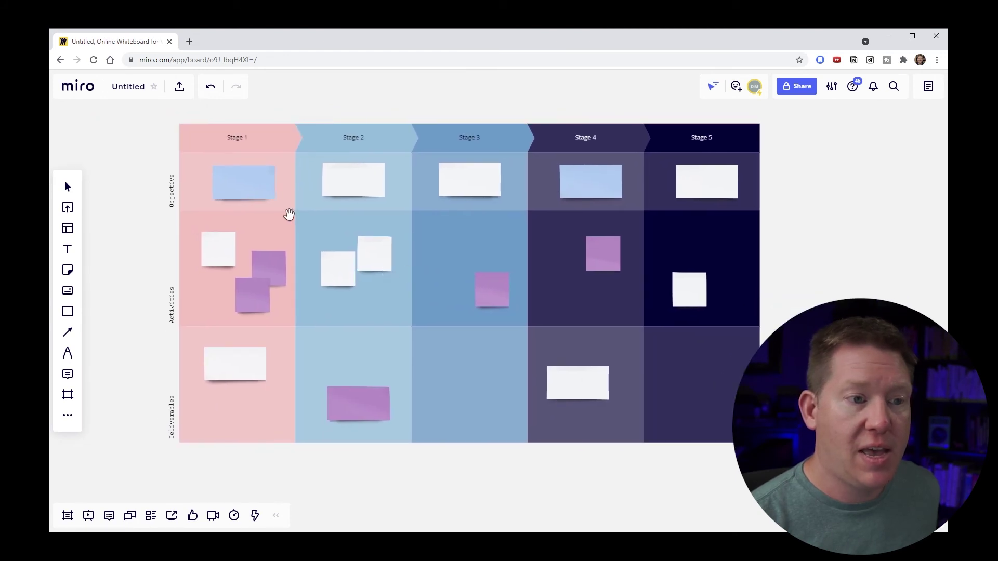
scroll(289, 216, "up", 3)
scroll(284, 245, "up", 5)
scroll(362, 268, "up", 3)
scroll(419, 263, "left", 4)
scroll(419, 263, "up", 2)
scroll(521, 314, "right", 1)
scroll(521, 313, "down", 1)
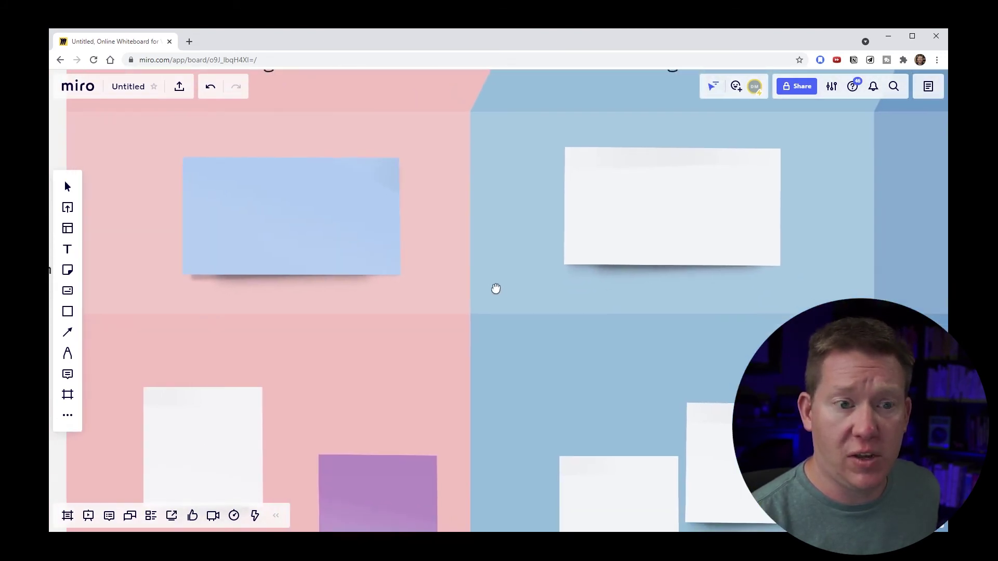
scroll(373, 248, "right", 1)
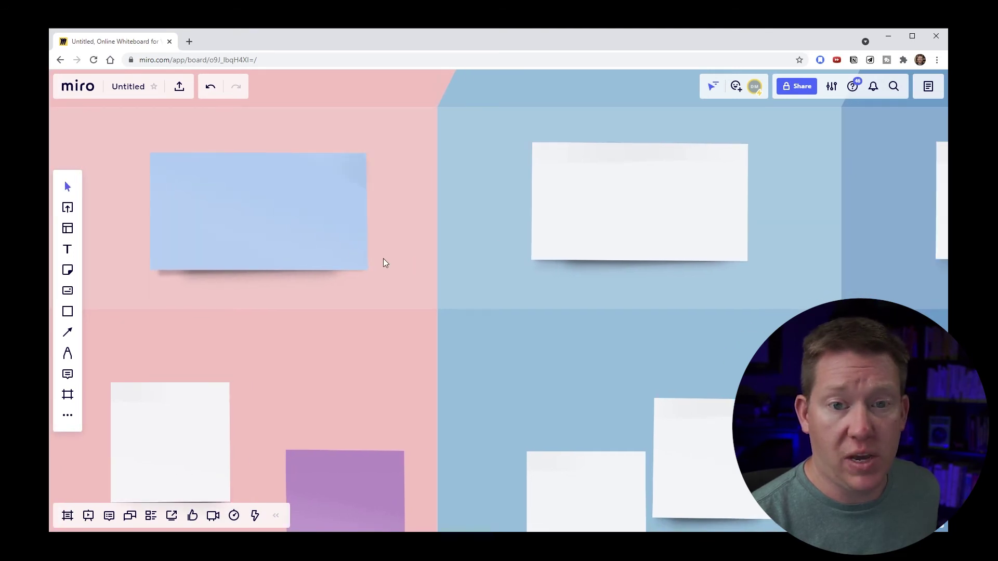
scroll(331, 252, "left", 4)
scroll(650, 249, "right", 10)
scroll(651, 250, "up", 2)
scroll(597, 259, "right", 4)
scroll(499, 258, "right", 8)
double_click(596, 254)
type("asdf")
key("Escape")
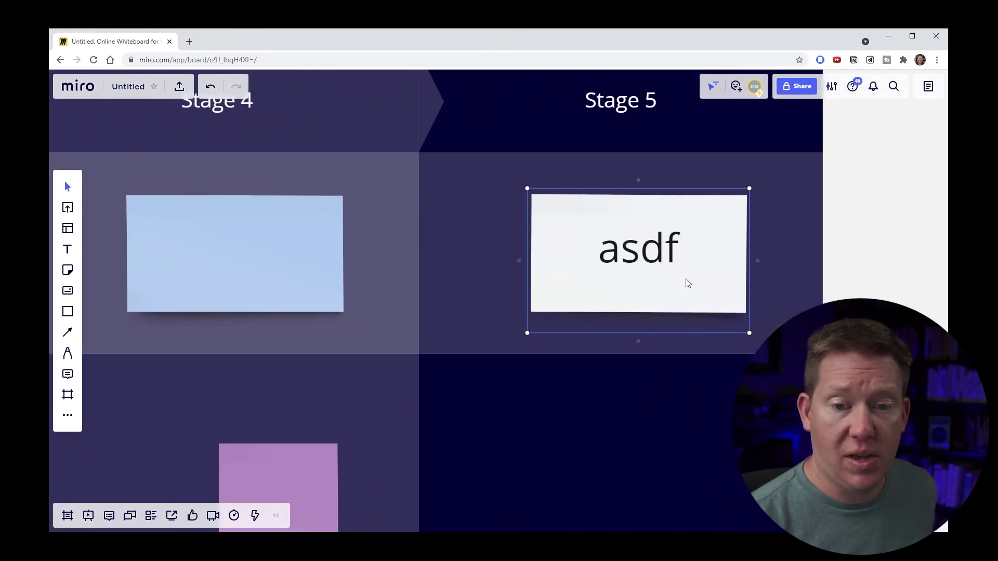
Type 'tasdf' into the Stage 2 Objective note, then pan the process map up and left
scroll(508, 298, "left", 10)
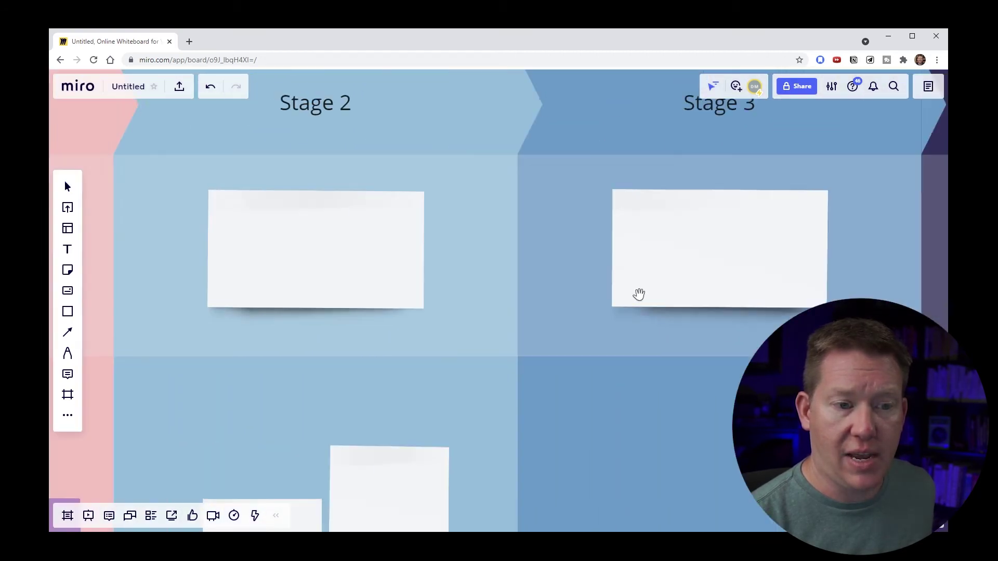
scroll(639, 294, "left", 6)
left_click(577, 252)
left_click(635, 242)
type("tasdf")
scroll(617, 257, "left", 3)
scroll(694, 261, "right", 12)
scroll(694, 260, "down", 5)
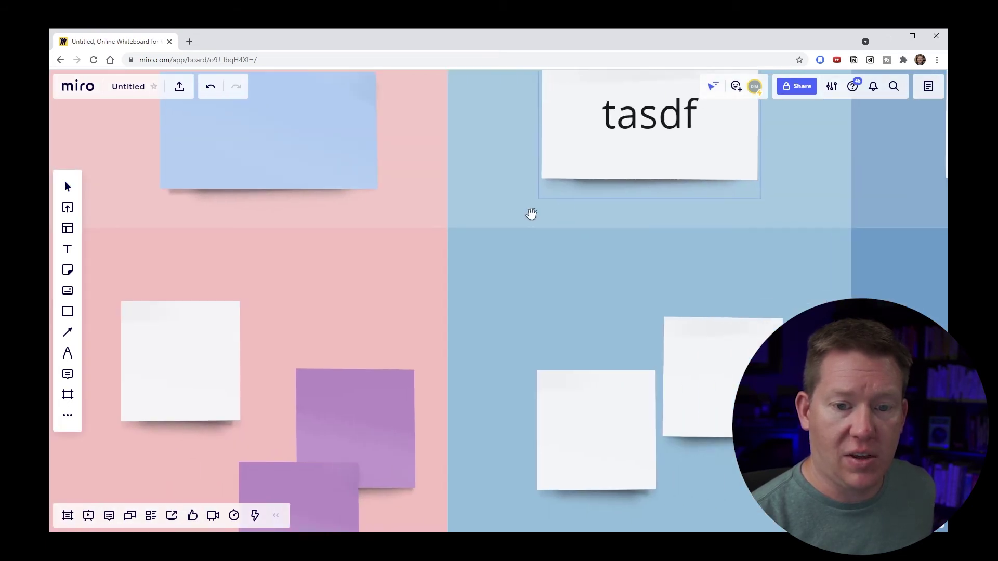
scroll(575, 307, "up", 3)
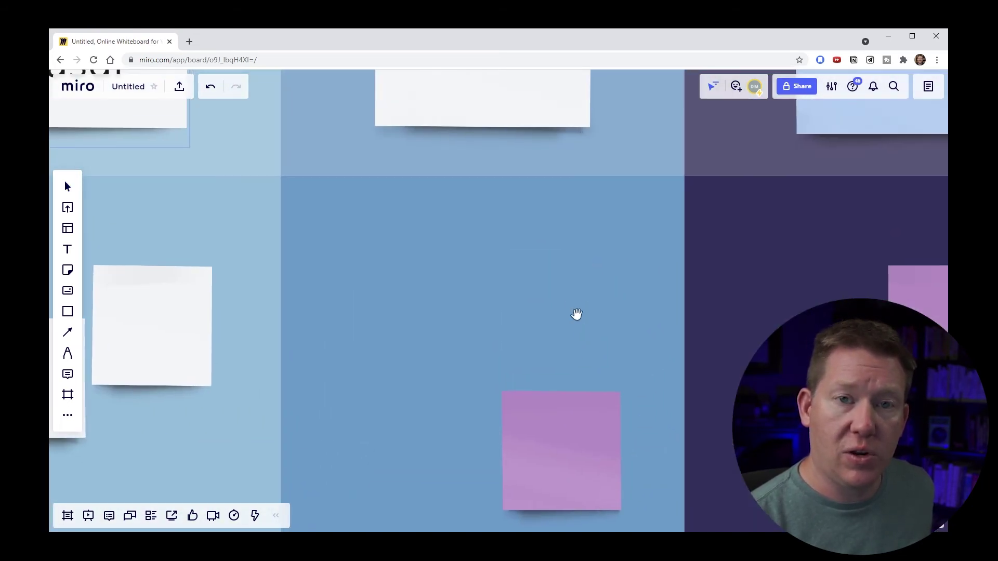
scroll(574, 308, "down", 10)
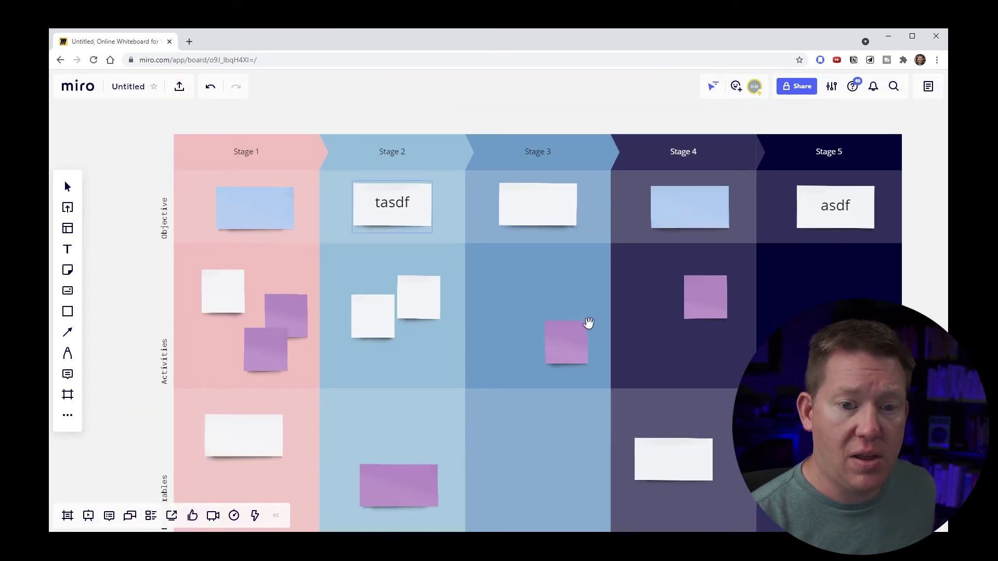
left_click_drag(588, 323, 554, 278)
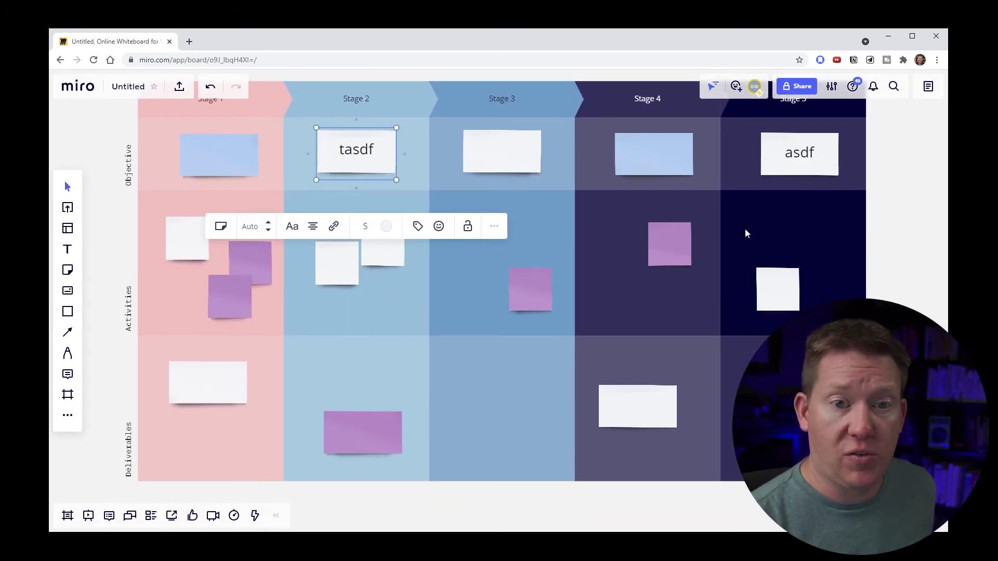
Select the stage header row, pull the Stage 3 header out, and undo the move
left_click(896, 218)
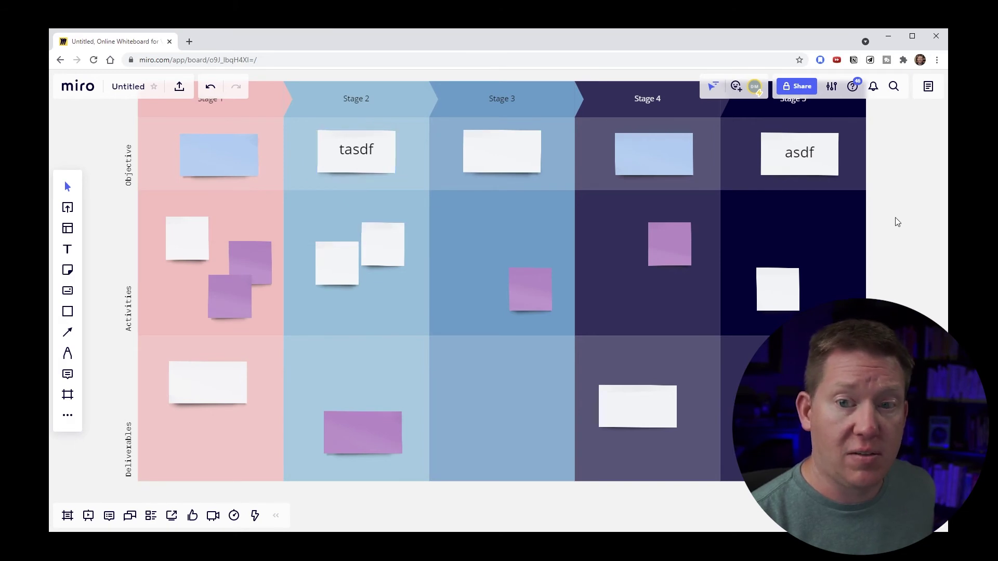
scroll(905, 205, "up", 1)
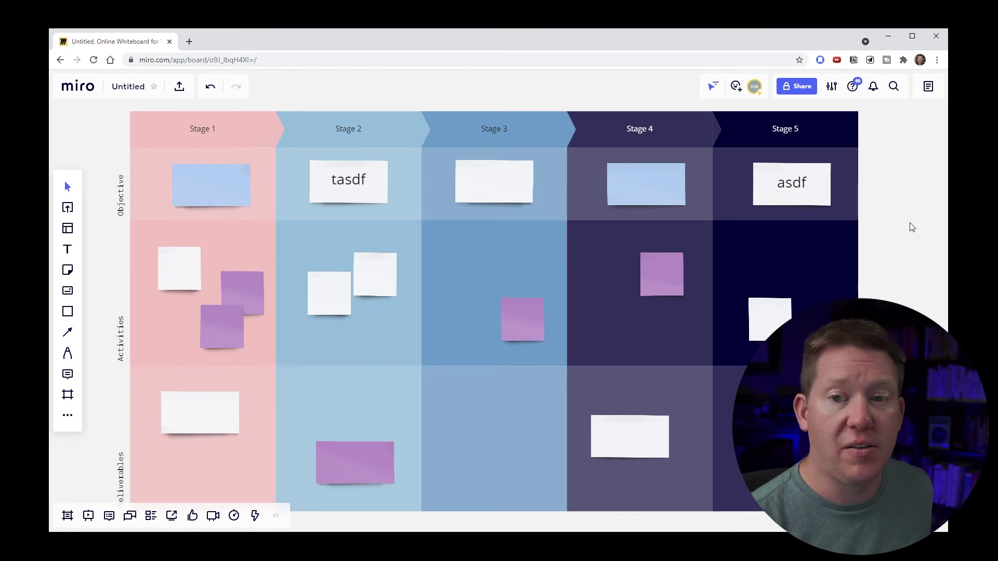
left_click_drag(886, 116, 623, 132)
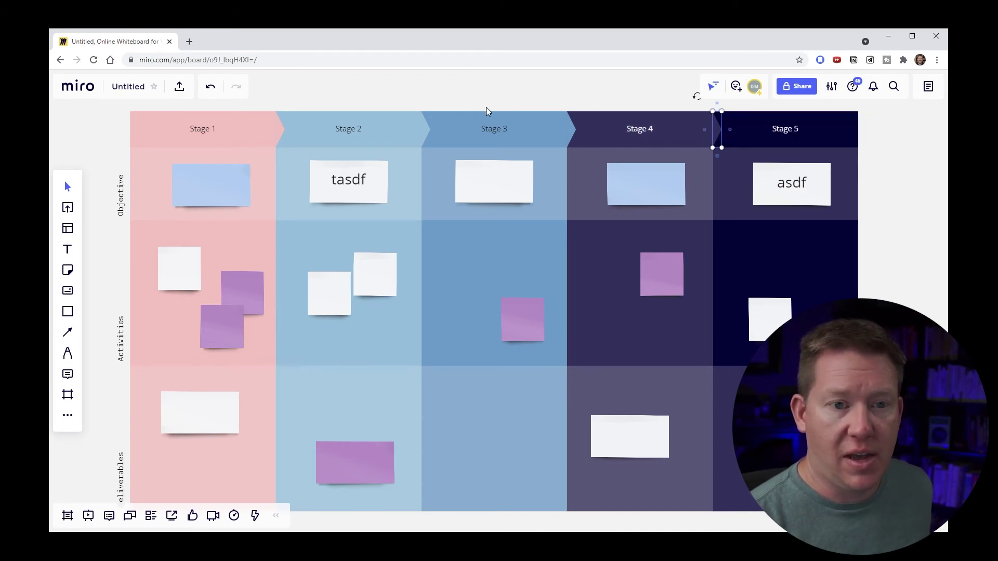
left_click_drag(393, 90, 500, 98)
left_click(501, 139)
mouse_move(616, 133)
left_mouse_down()
mouse_move(603, 105)
mouse_move(616, 144)
left_mouse_up()
scroll(446, 131, "left", 3)
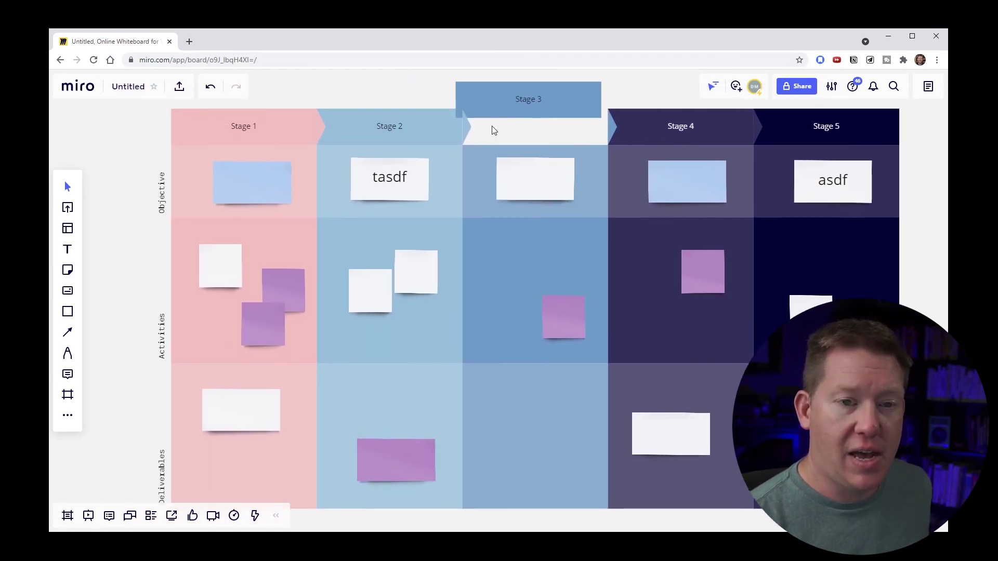
key("ctrl+z")
Lock the Stage 3 header so dragging over it pans the board instead
left_click(532, 124)
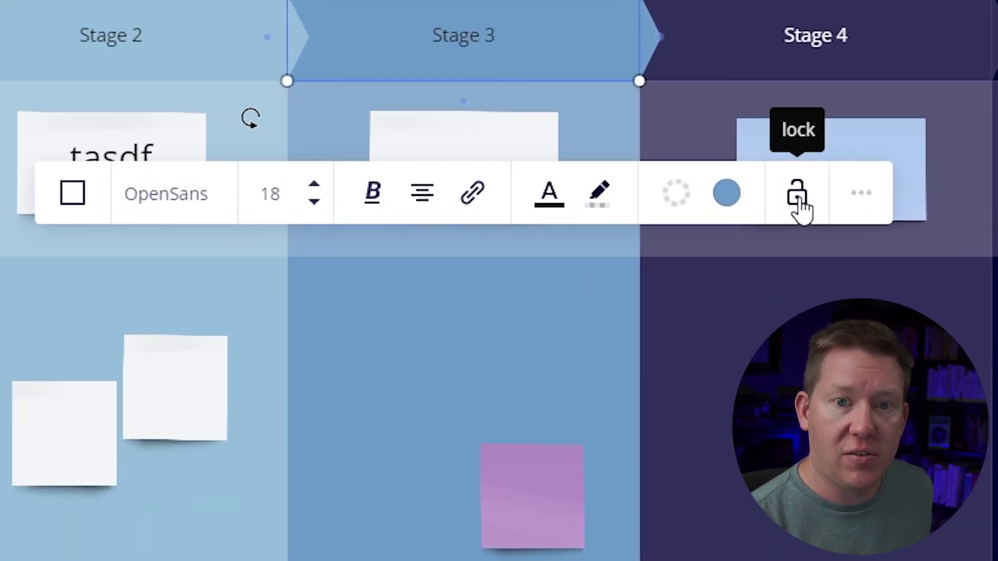
left_click(798, 196)
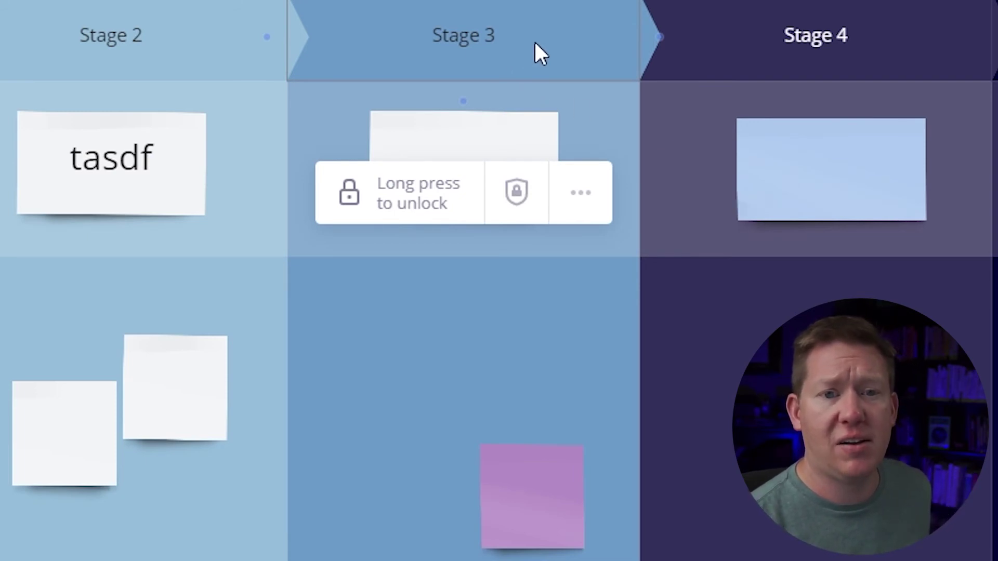
mouse_move(534, 39)
left_mouse_down()
mouse_move(548, 32)
mouse_move(522, 38)
mouse_move(521, 50)
left_mouse_up()
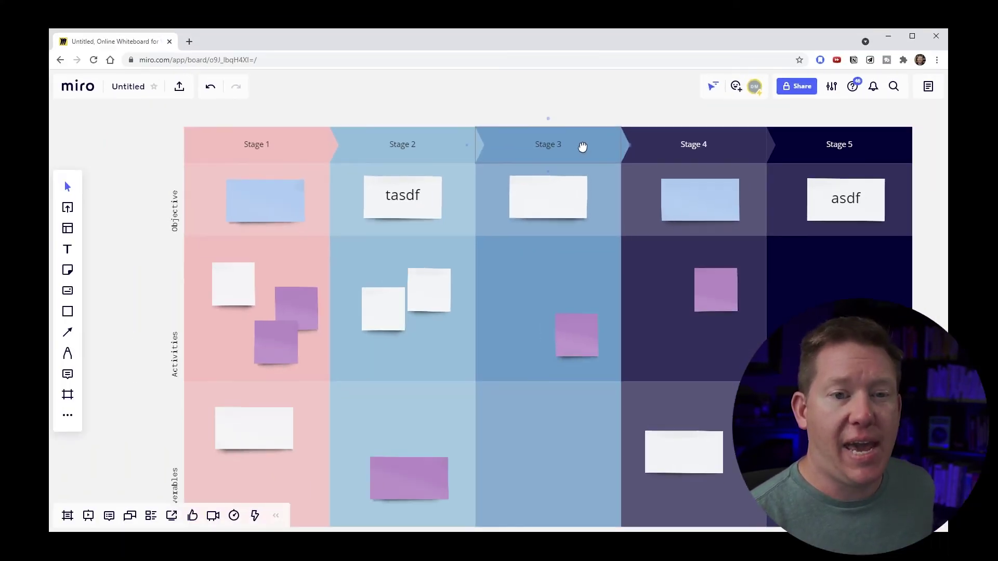
left_click_drag(574, 63, 545, 57)
left_click_drag(569, 145, 548, 120)
left_click_drag(918, 189, 885, 188)
left_click(886, 188)
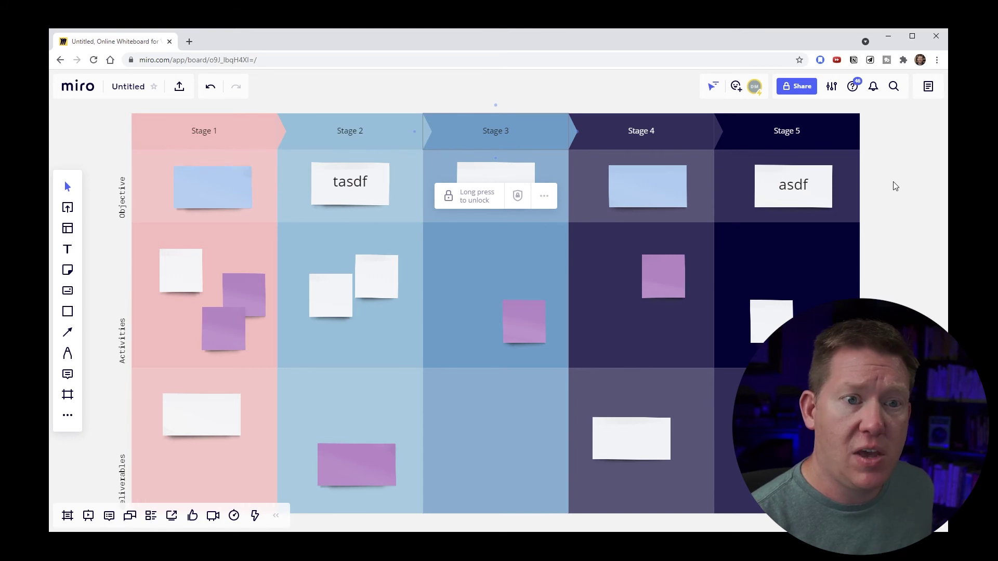
Zoom out and pan back to Frame 1's Normal and Locked notes
scroll(895, 186, "down", 5)
left_click_drag(912, 171, 734, 179)
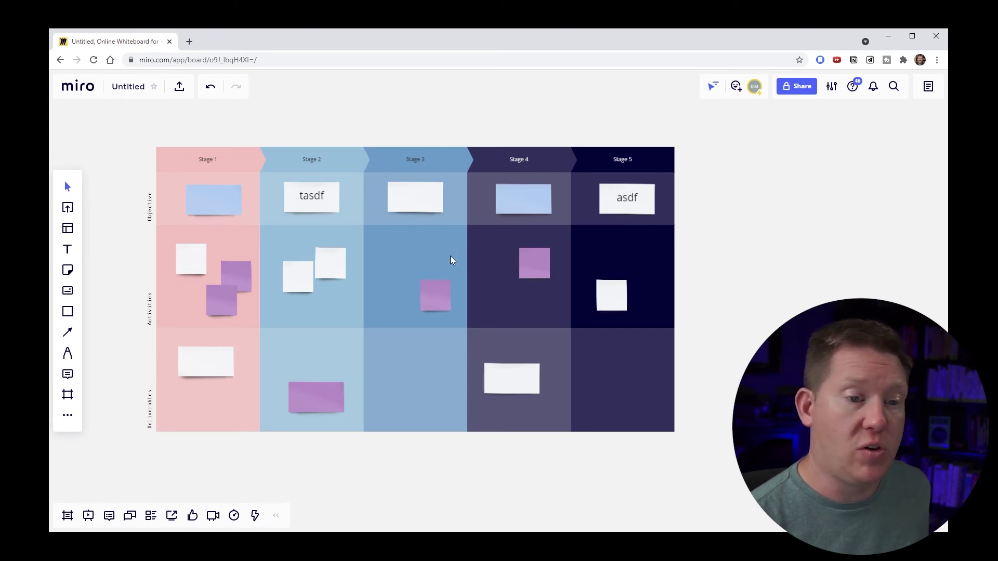
left_click_drag(401, 309, 358, 314)
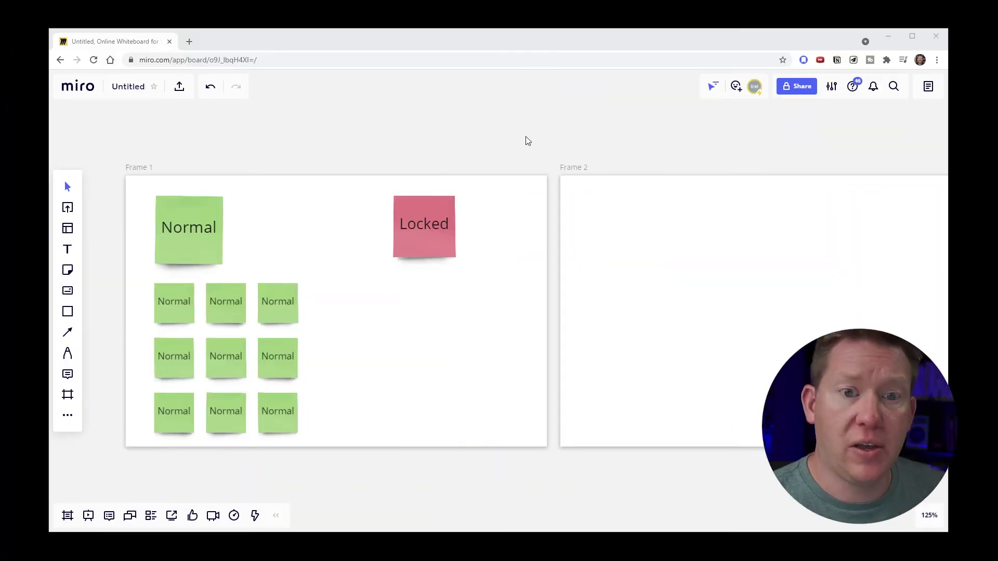
Change the Navigation mode from Mouse to Trackpad via the canvas menu and apply it
right_click(531, 137)
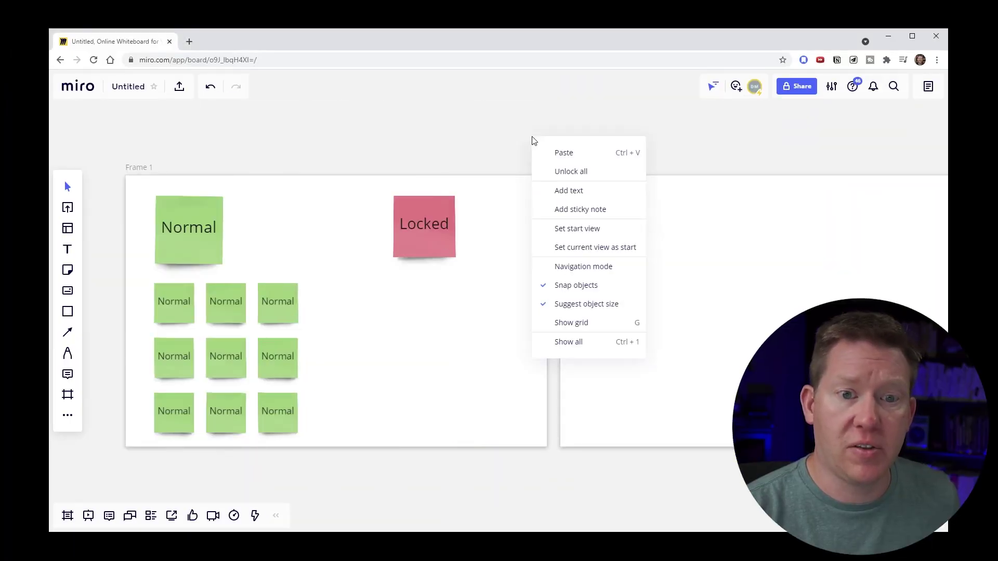
left_click(604, 269)
left_click(553, 241)
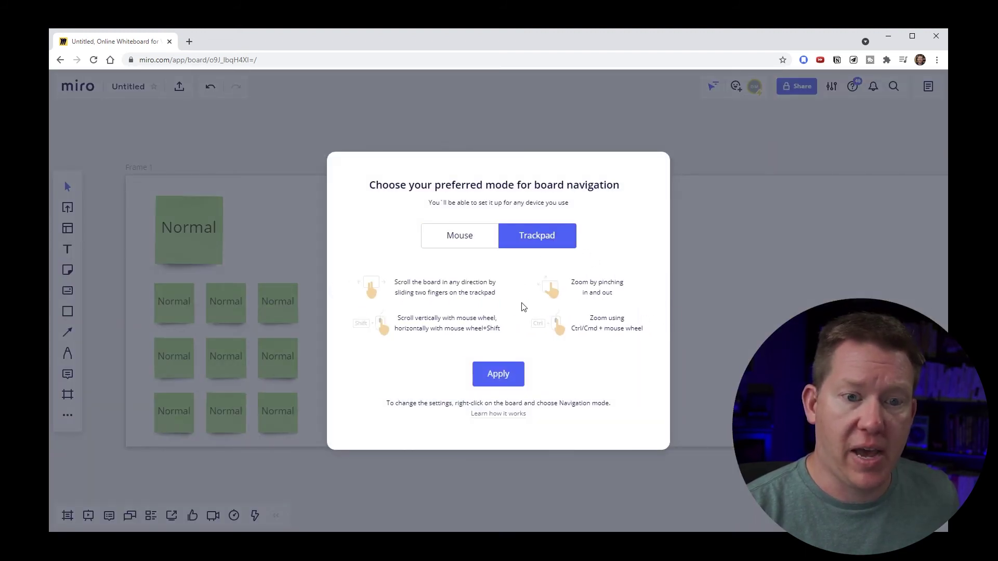
left_click(509, 375)
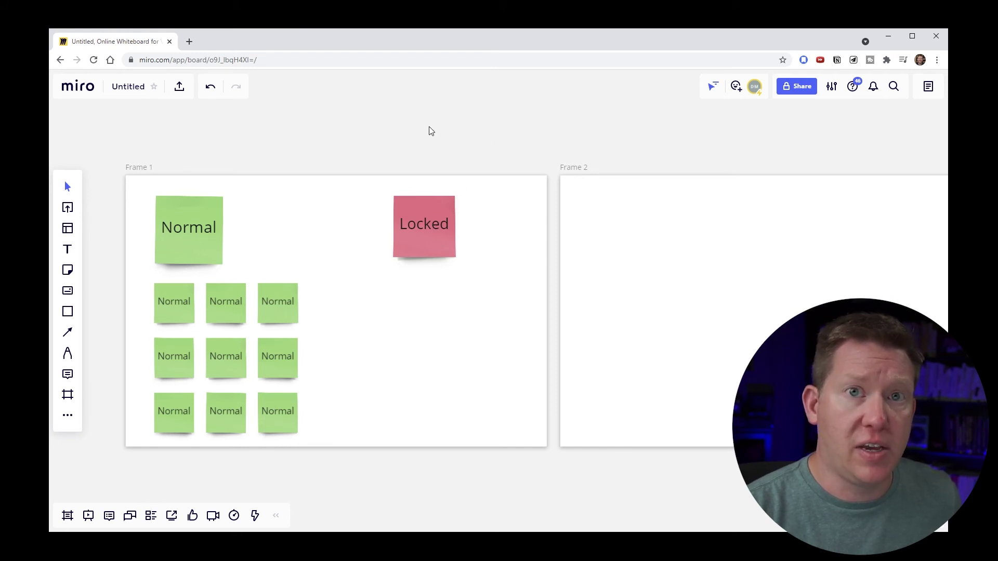
left_click_drag(295, 135, 601, 359)
left_click_drag(499, 467, 108, 273)
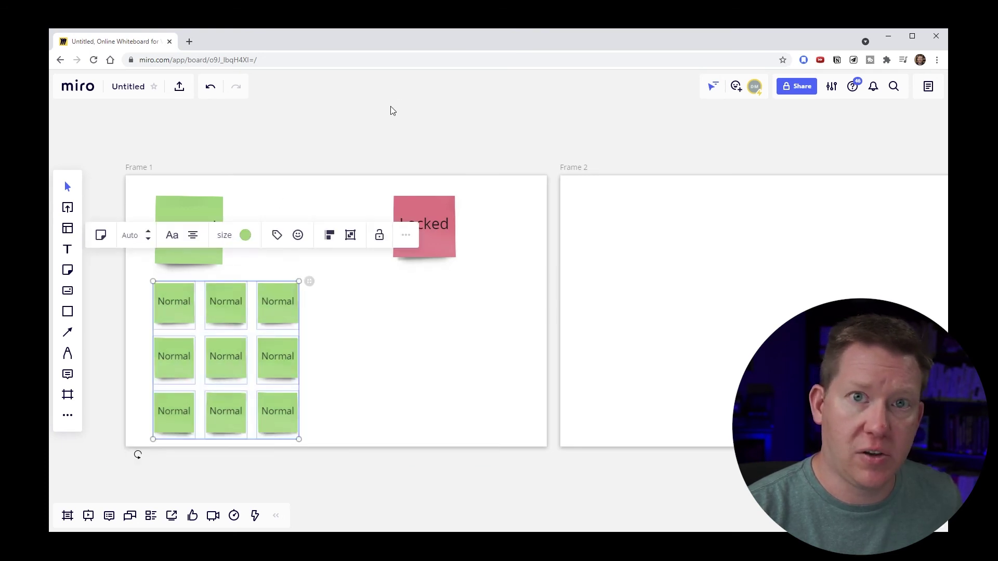
left_click(514, 154)
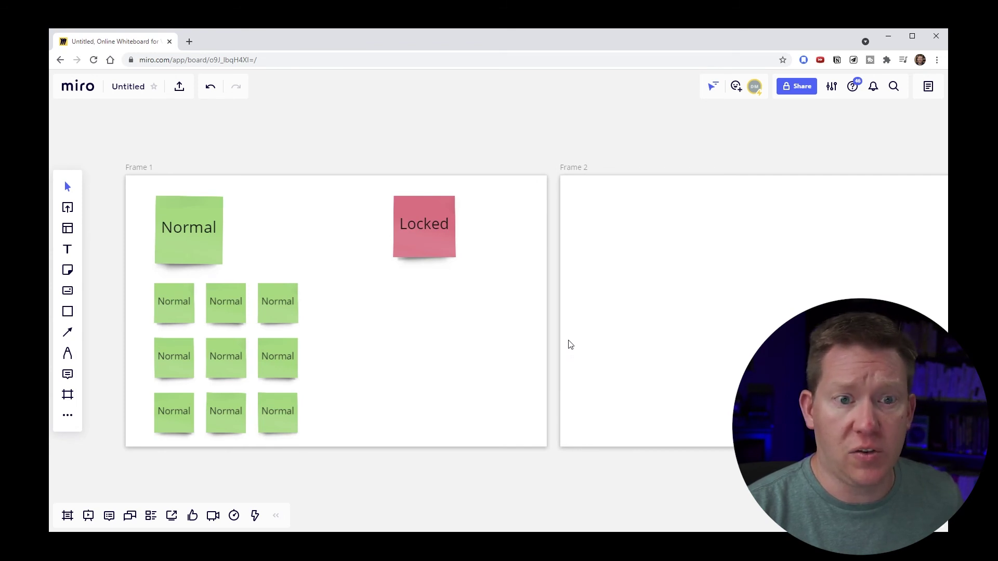
scroll(556, 319, "down", 2)
scroll(556, 319, "up", 2)
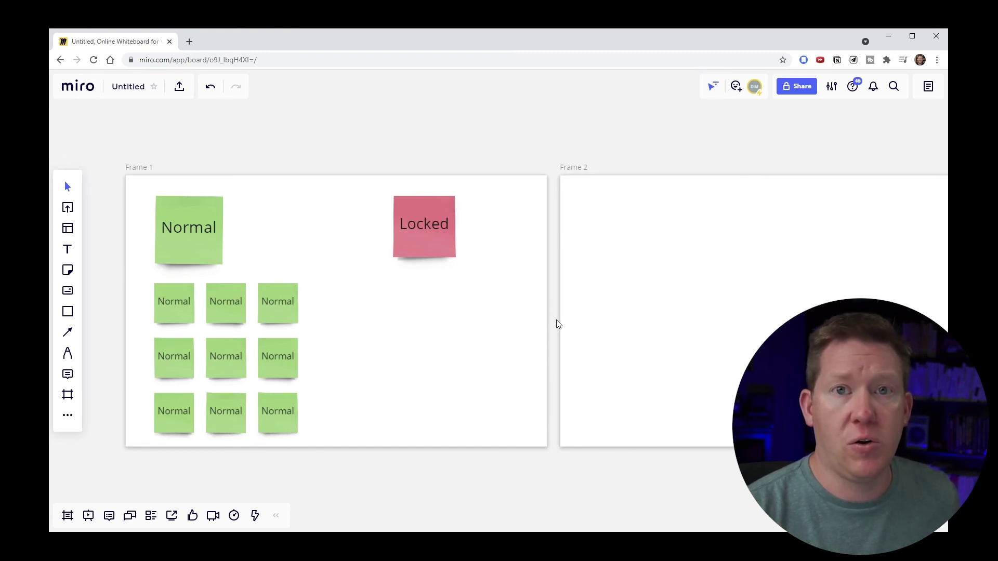
scroll(557, 324, "right", 4)
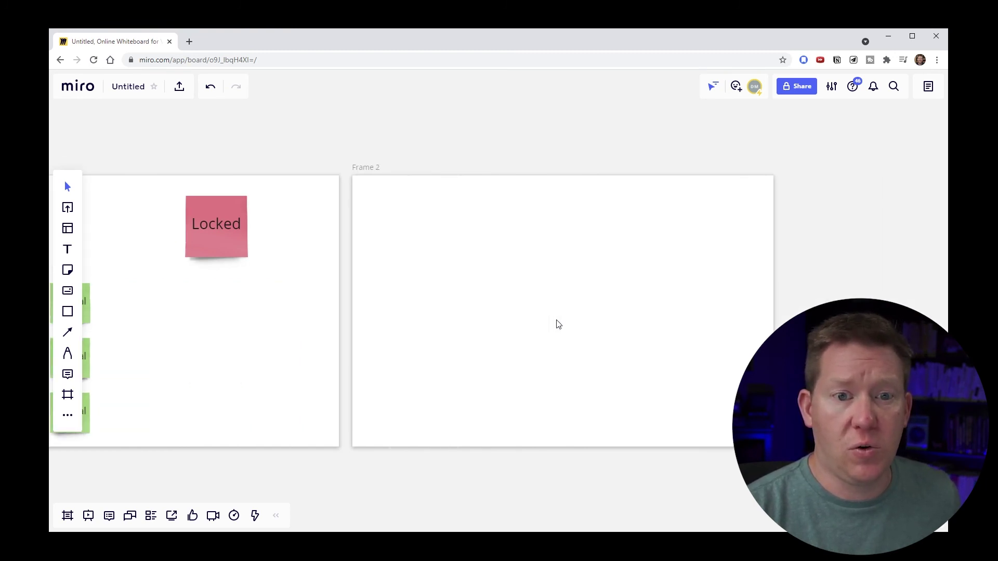
scroll(556, 324, "left", 5)
scroll(555, 323, "right", 1)
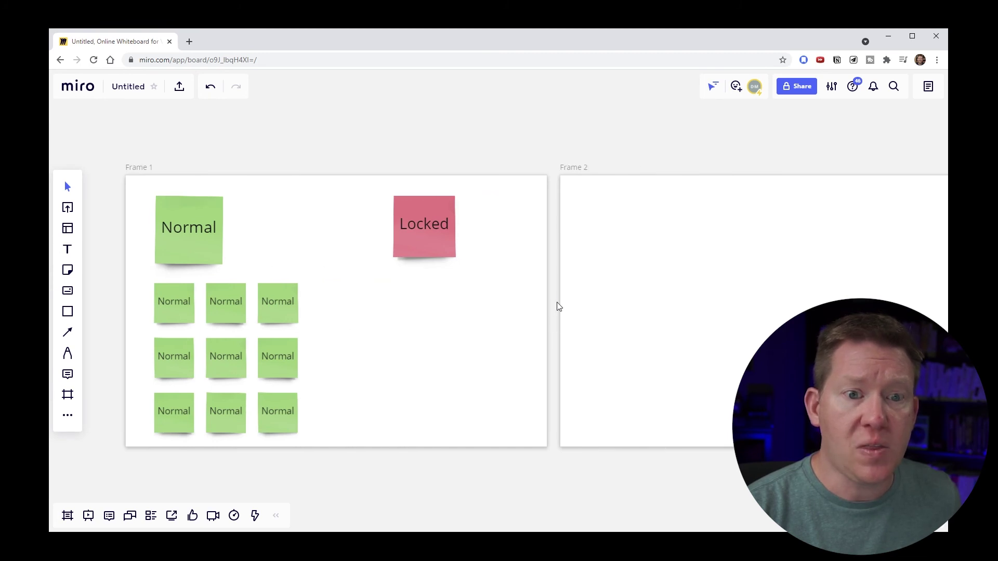
scroll(559, 290, "down", 1)
scroll(559, 287, "up", 1)
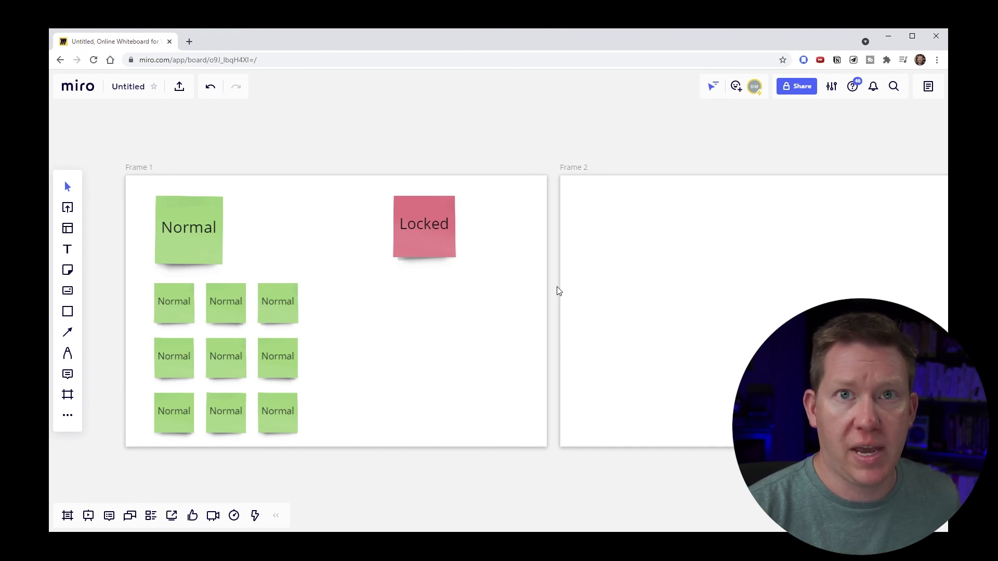
scroll(546, 352, "up", 3)
scroll(546, 351, "down", 5)
scroll(542, 342, "up", 5)
scroll(542, 343, "down", 1)
scroll(544, 343, "down", 1)
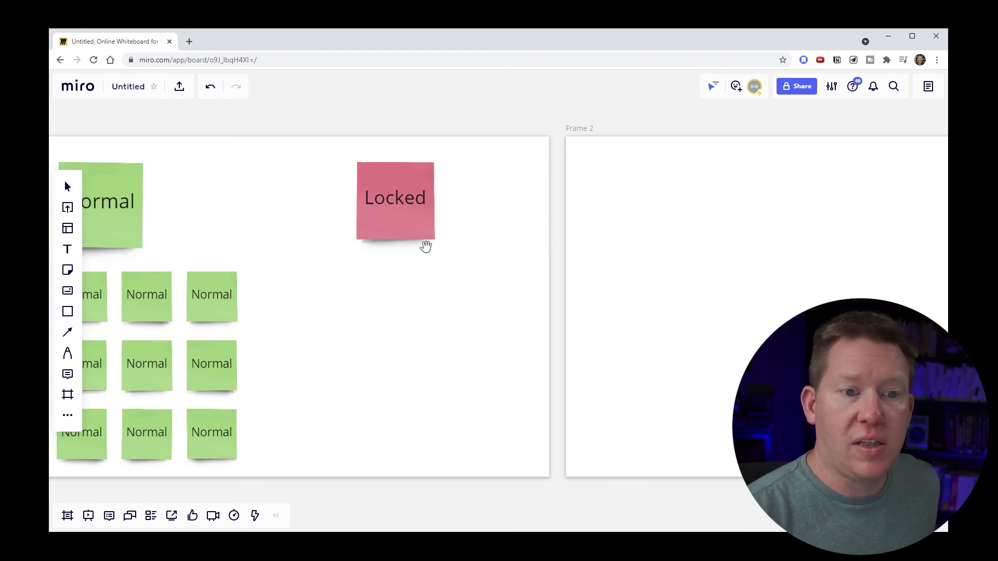
scroll(467, 241, "left", 3)
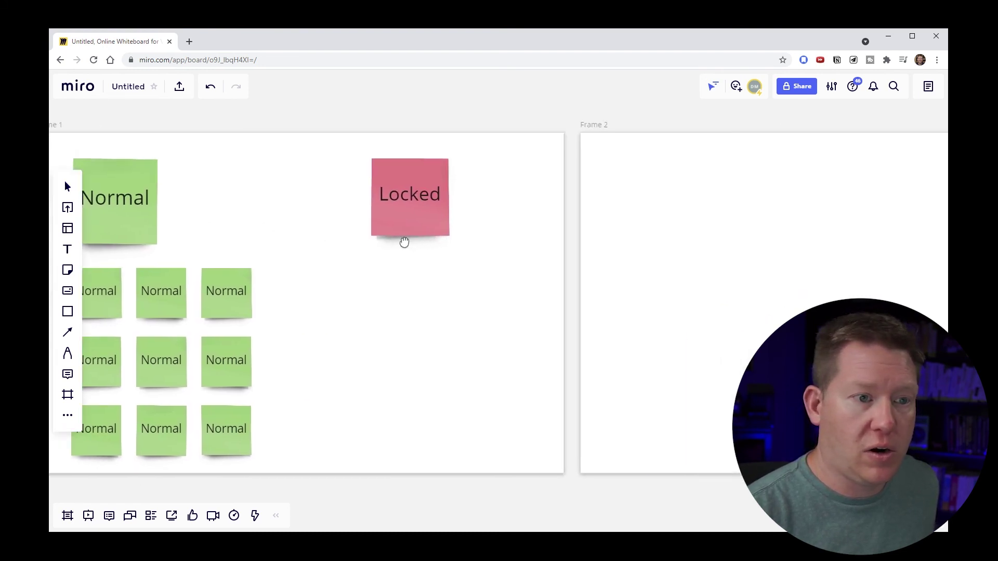
scroll(500, 231, "left", 2)
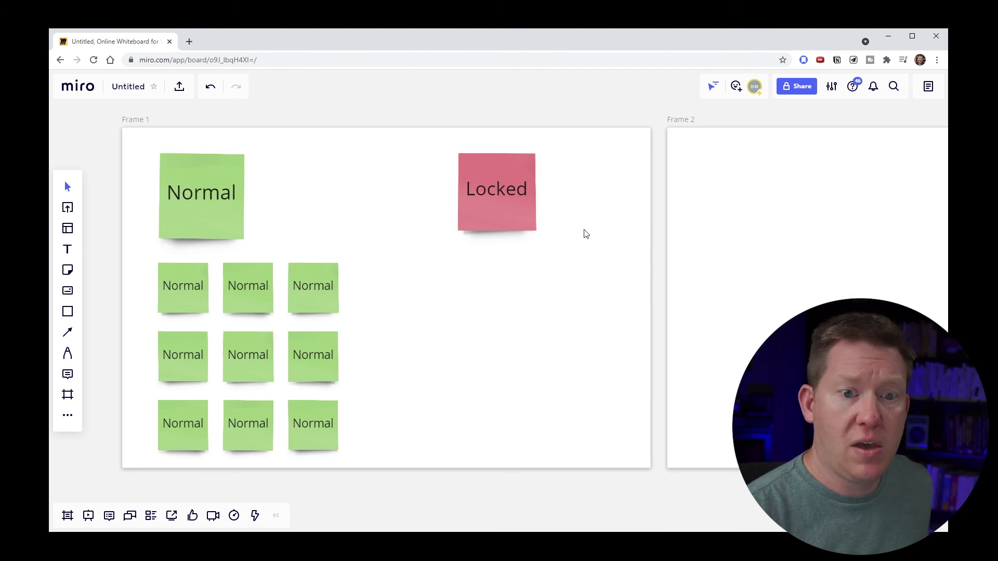
key("v")
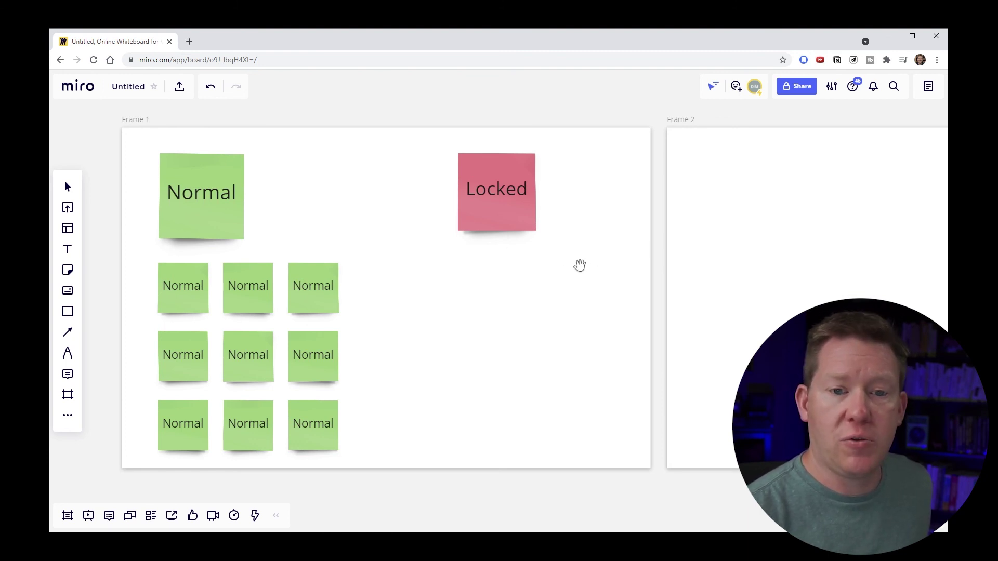
left_click(66, 188)
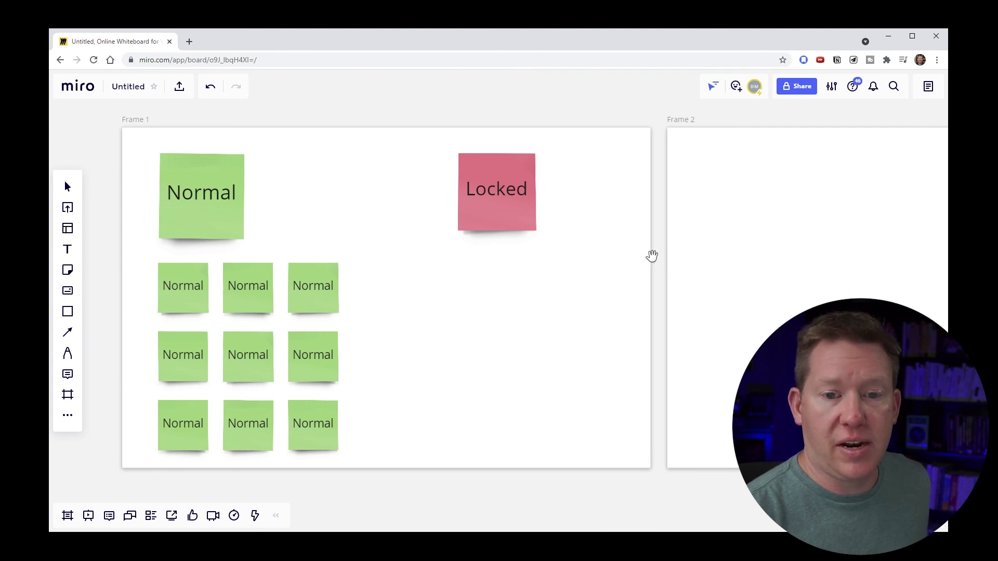
key("v")
left_click_drag(572, 180, 748, 327)
key("h")
scroll(596, 147, "down", 2)
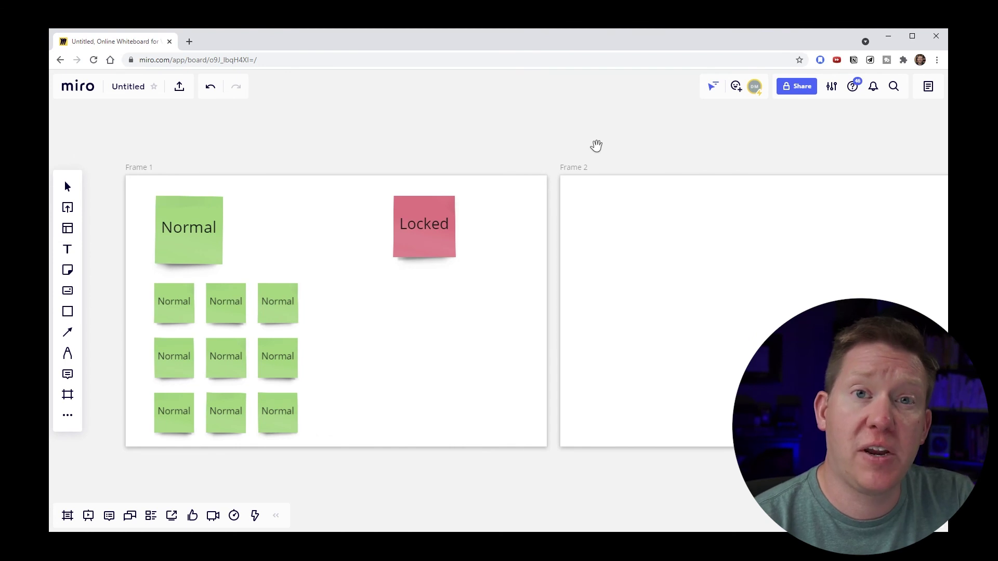